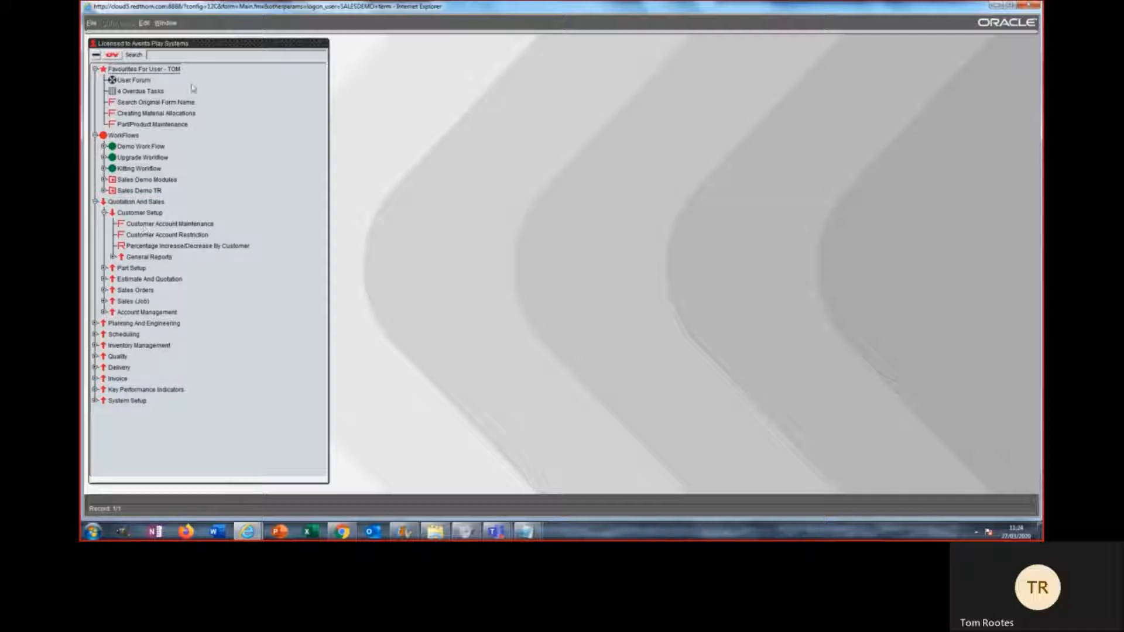
# Search the navigator tree for "part" and step through the successive matches
pyautogui.click(190, 55)
pyautogui.press('Return')
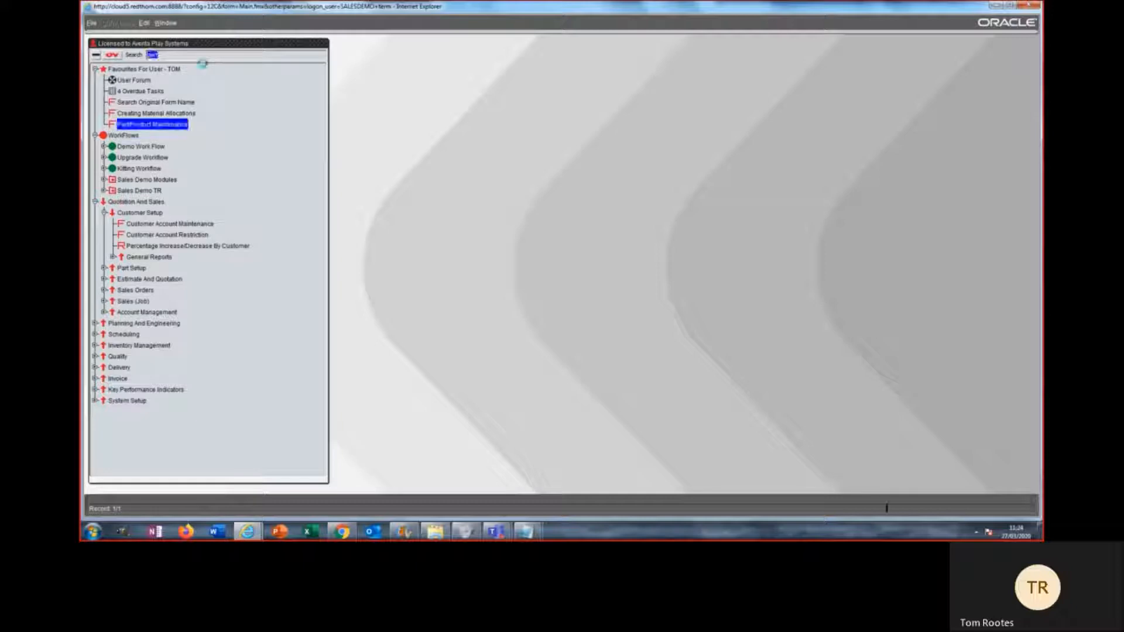
pyautogui.press('Return')
pyautogui.press('Return')
pyautogui.press('Return')
pyautogui.press('Return')
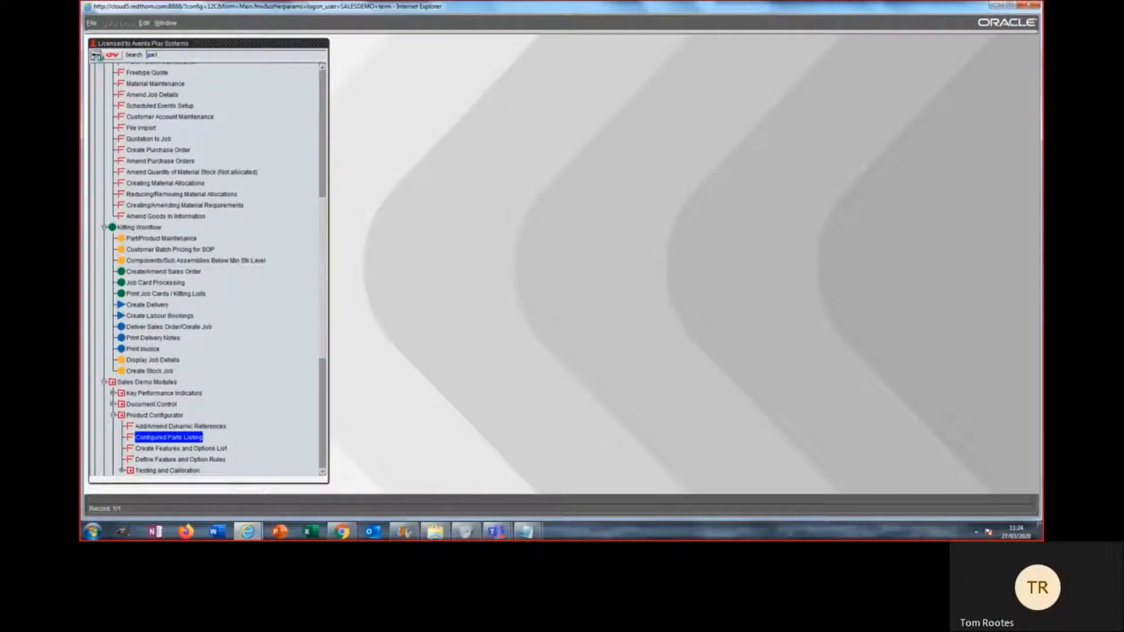
# Collapse the navigator tree, reopen the favourites and remove Part/Product Maintenance from them
pyautogui.click(99, 57)
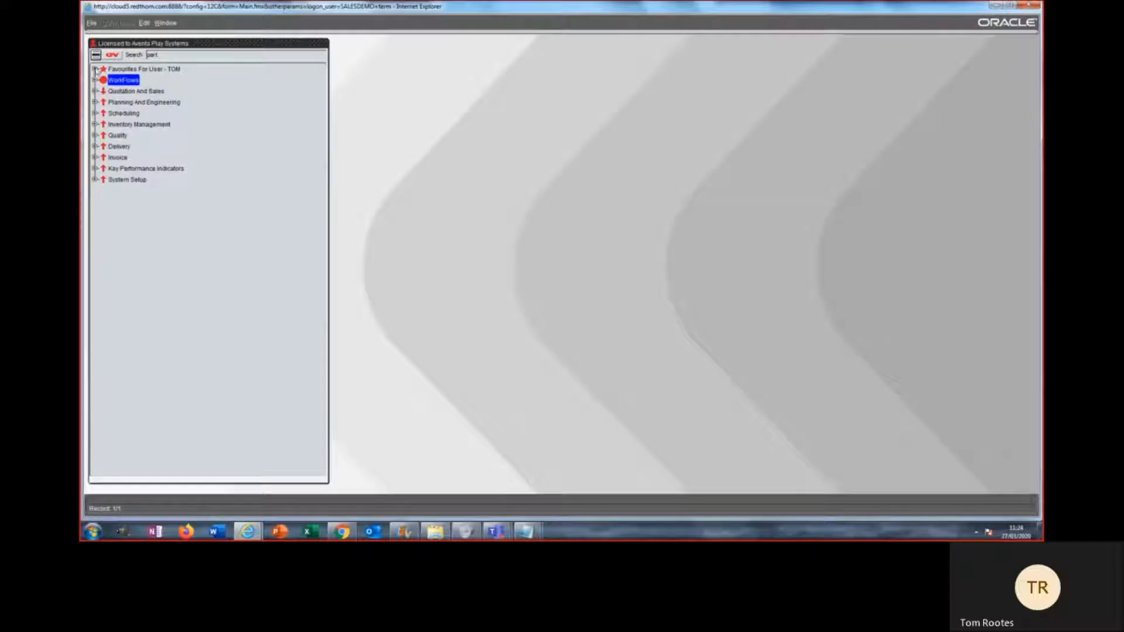
pyautogui.click(95, 69)
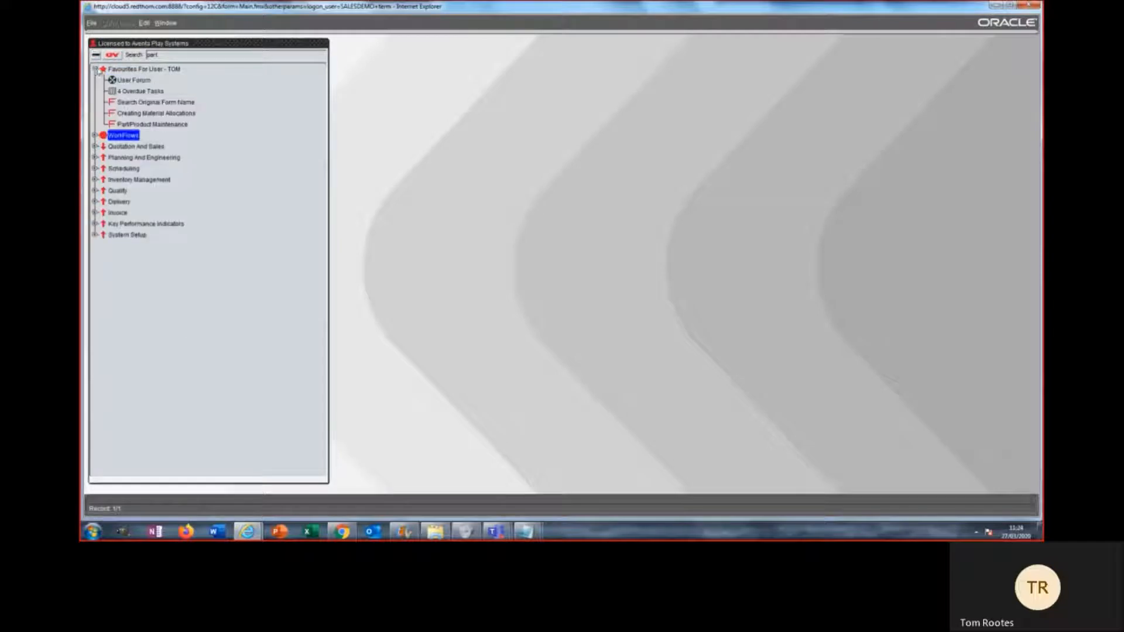
pyautogui.click(132, 125)
pyautogui.rightClick(132, 126)
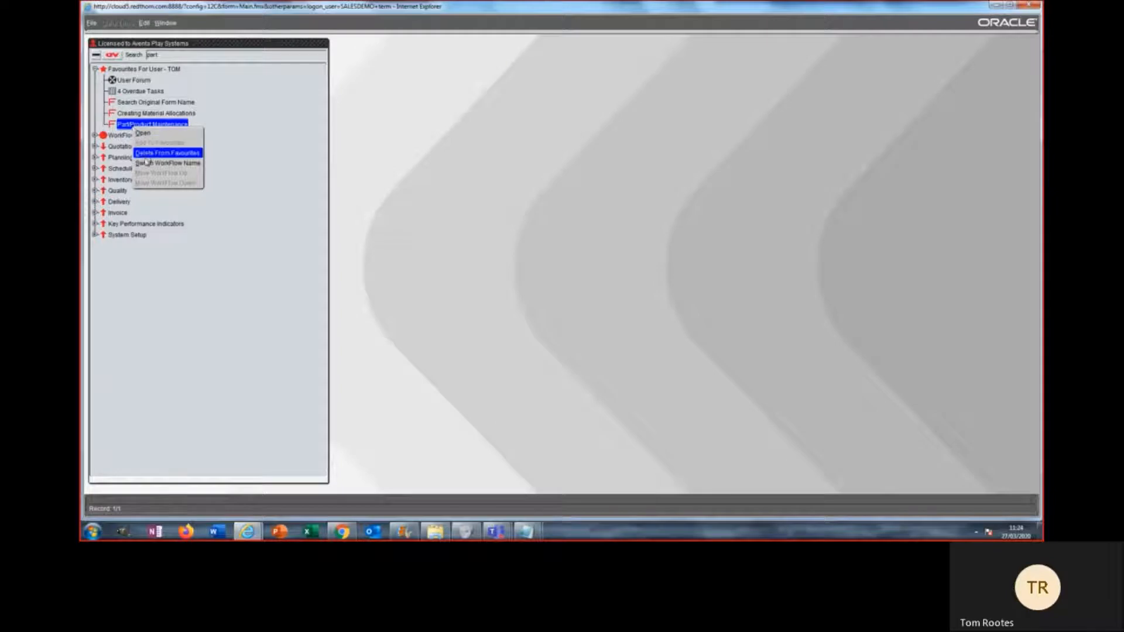
pyautogui.click(146, 153)
# Add Part/Product Maintenance from Part Setup under Quotation And Sales to the favourites
pyautogui.click(95, 135)
pyautogui.click(104, 157)
pyautogui.click(137, 170)
pyautogui.rightClick(137, 174)
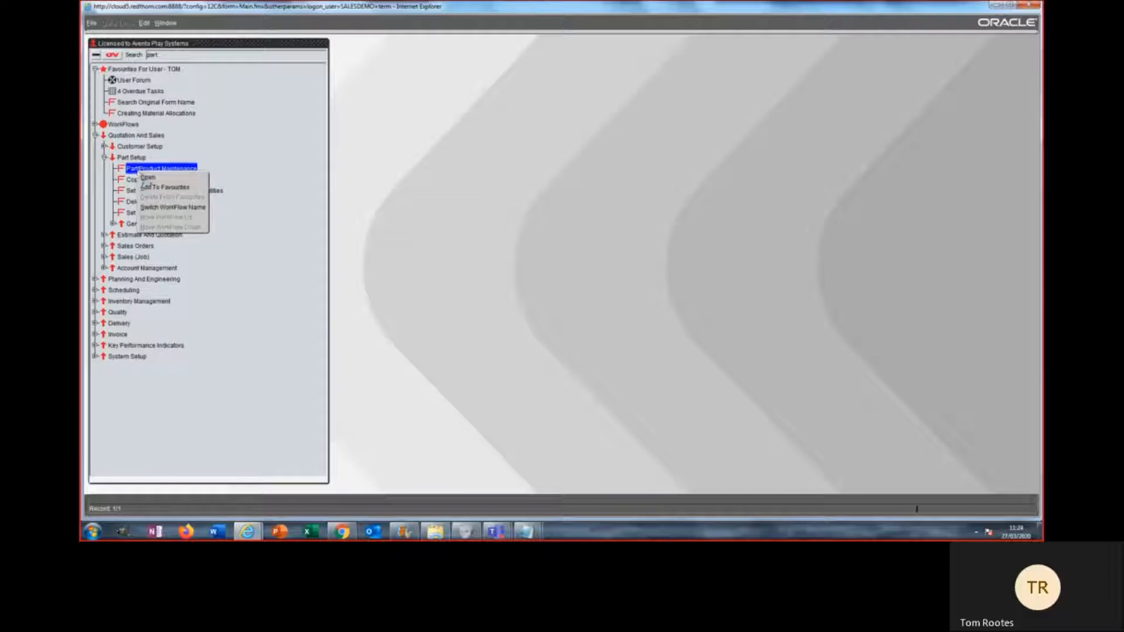
pyautogui.click(153, 169)
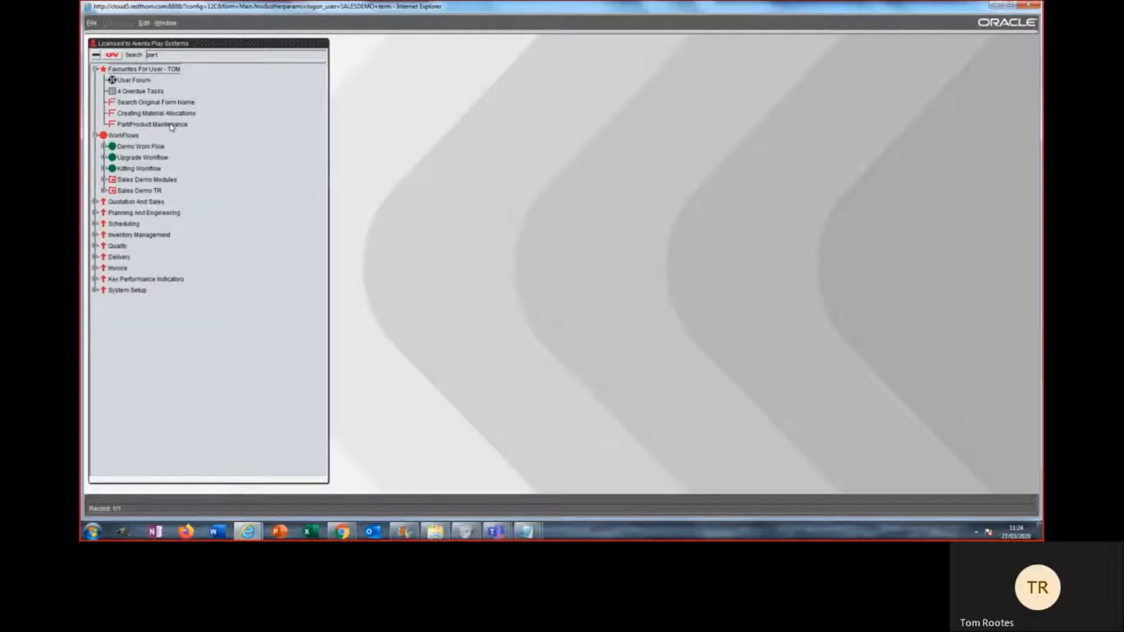
# Open Part/Product Maintenance from the favourites, look up IRN 12345 and clear the form
pyautogui.click(170, 124)
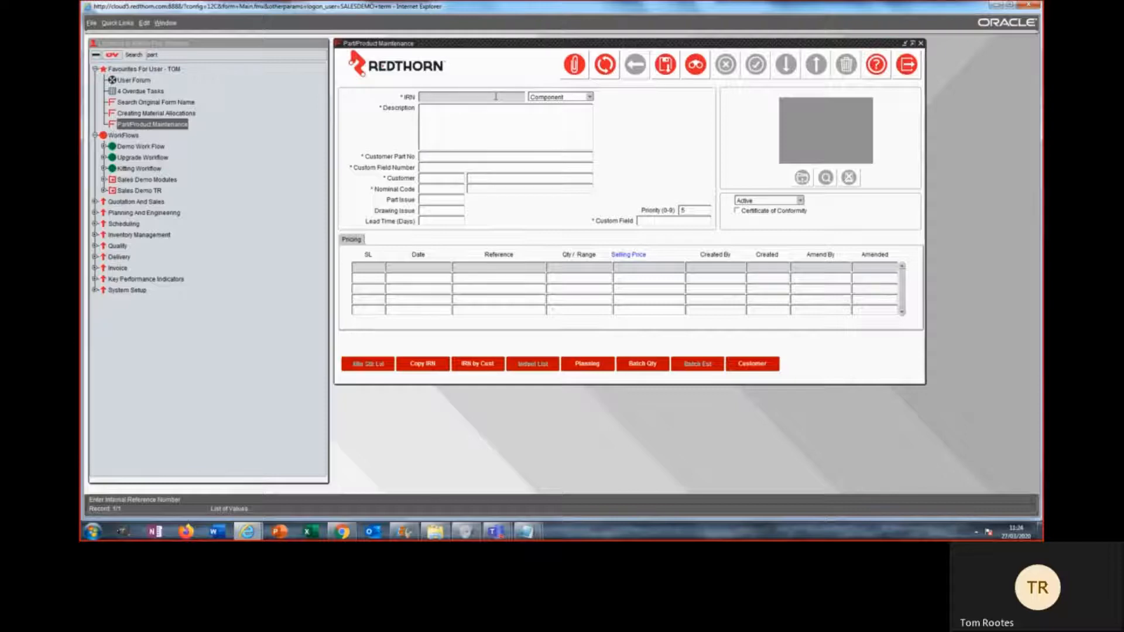
pyautogui.write('2345')
pyautogui.press('Return')
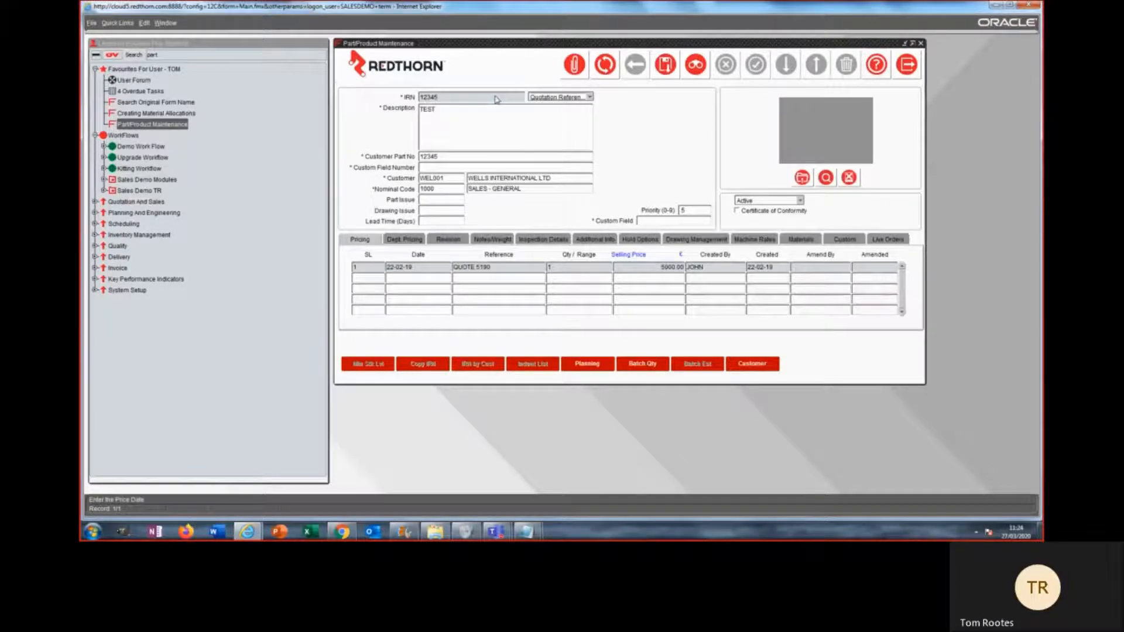
pyautogui.click(601, 68)
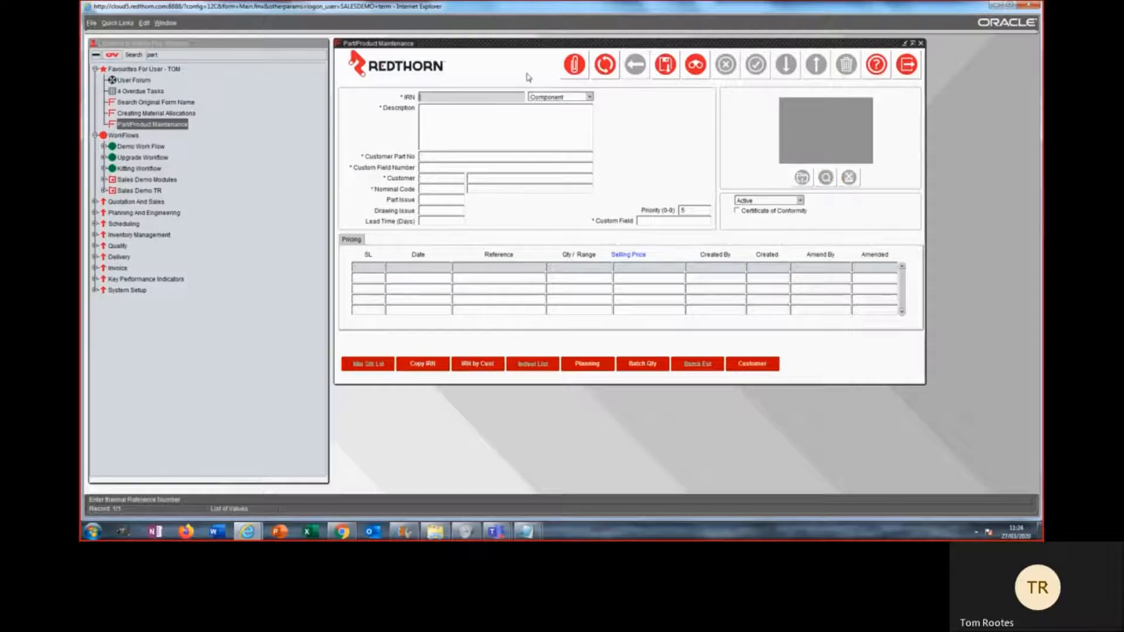
# Filter the IRN selection list by %test% and by %assy%, closing it without selecting a part
pyautogui.doubleClick(451, 97)
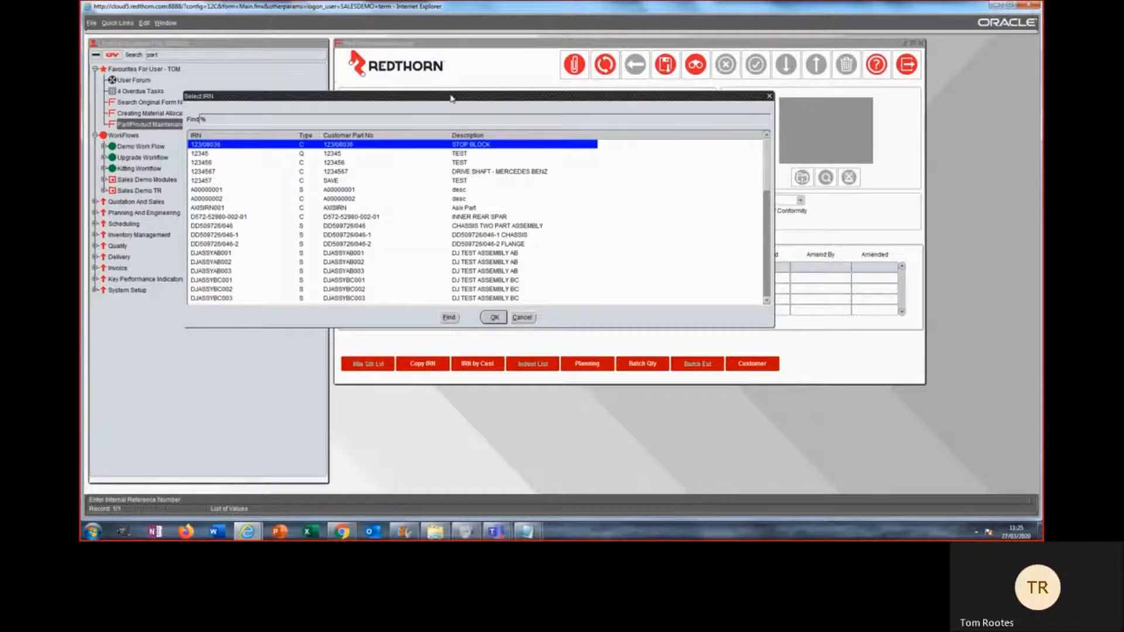
pyautogui.click(438, 120)
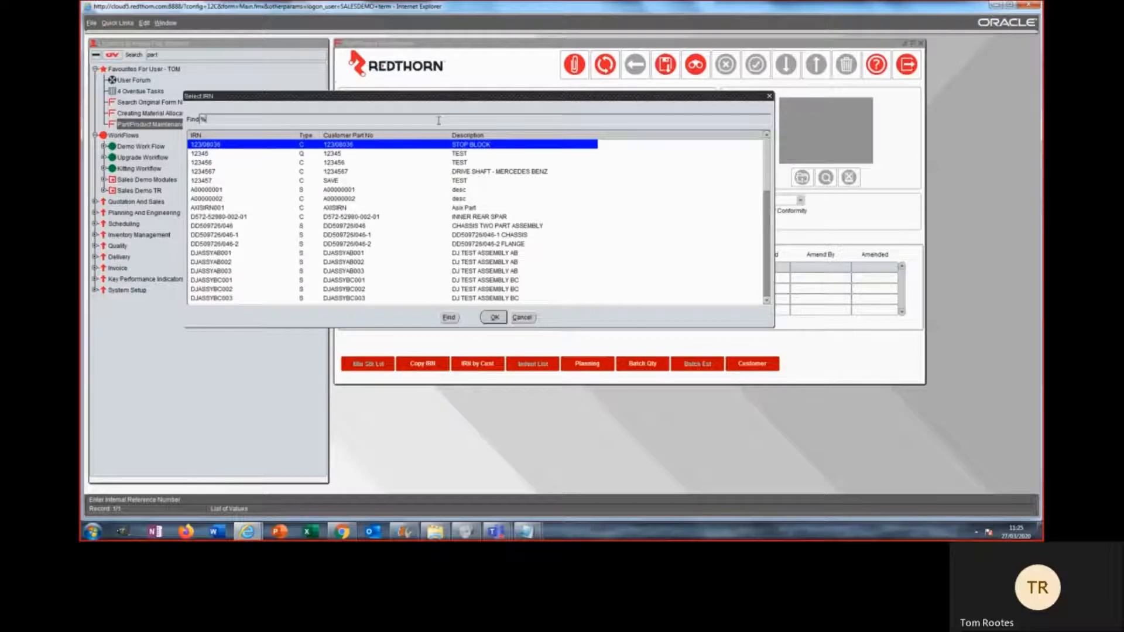
pyautogui.write('test%')
pyautogui.press('Return')
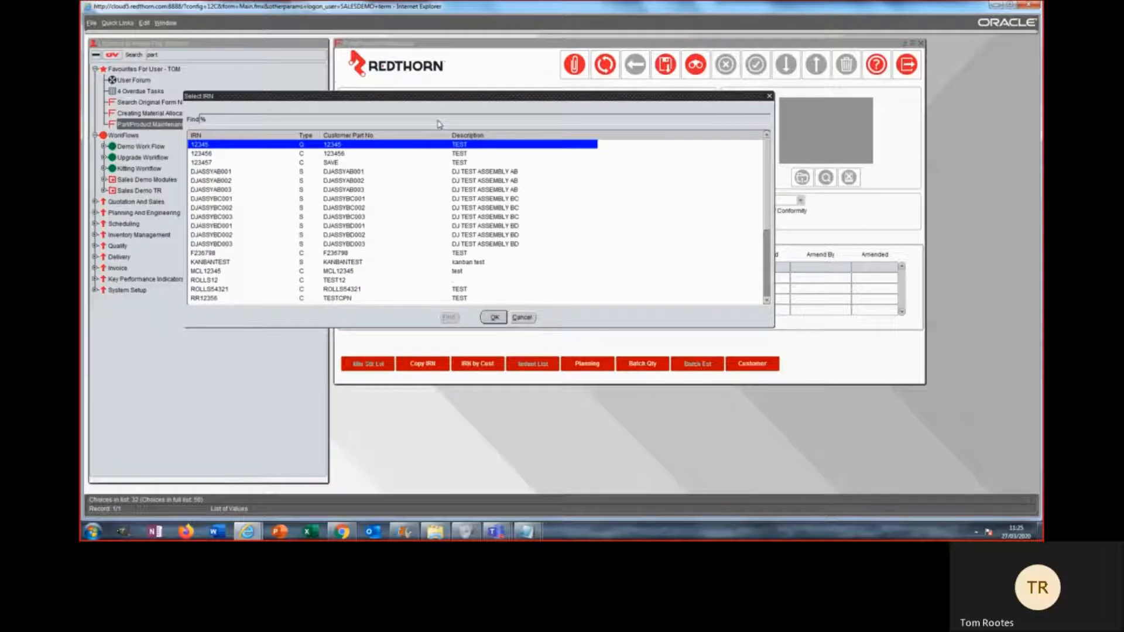
pyautogui.click(317, 118)
pyautogui.write('assy%')
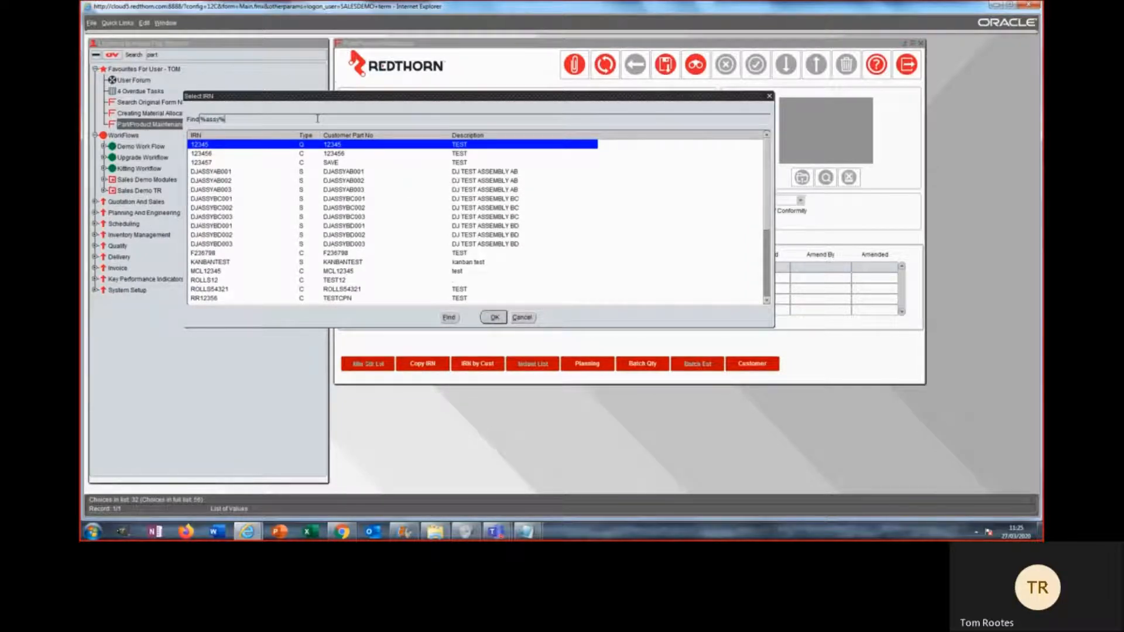
pyautogui.press('Return')
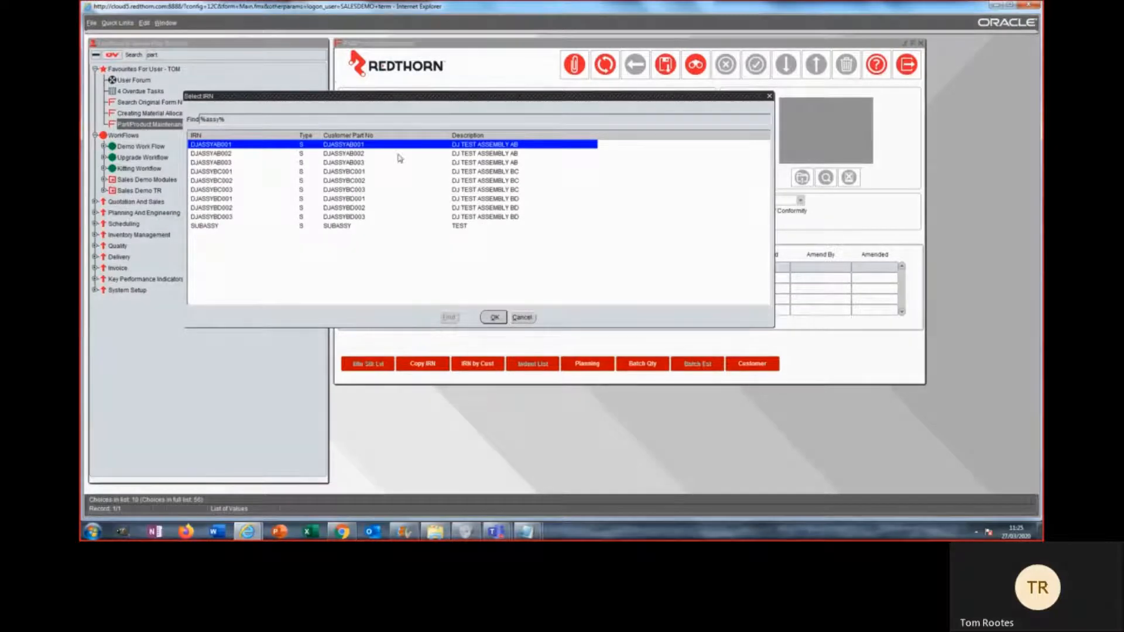
pyautogui.click(524, 320)
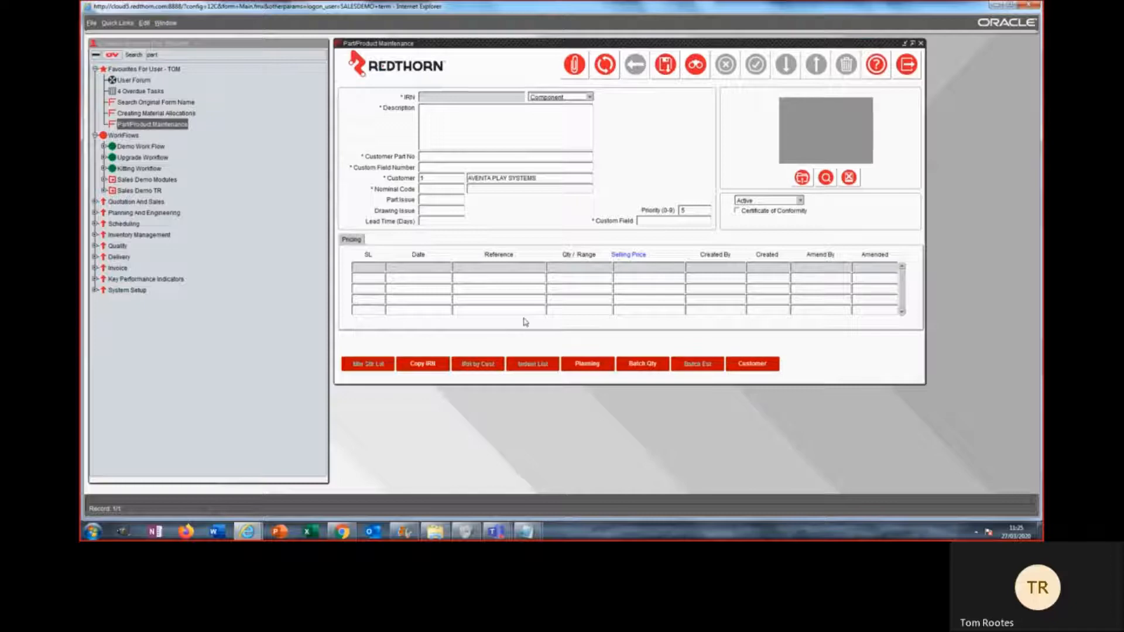
# Find dd509726/046% in the IRN list and load the chassis two part assembly DD509726/046
pyautogui.doubleClick(462, 101)
pyautogui.write('dd509726/046%')
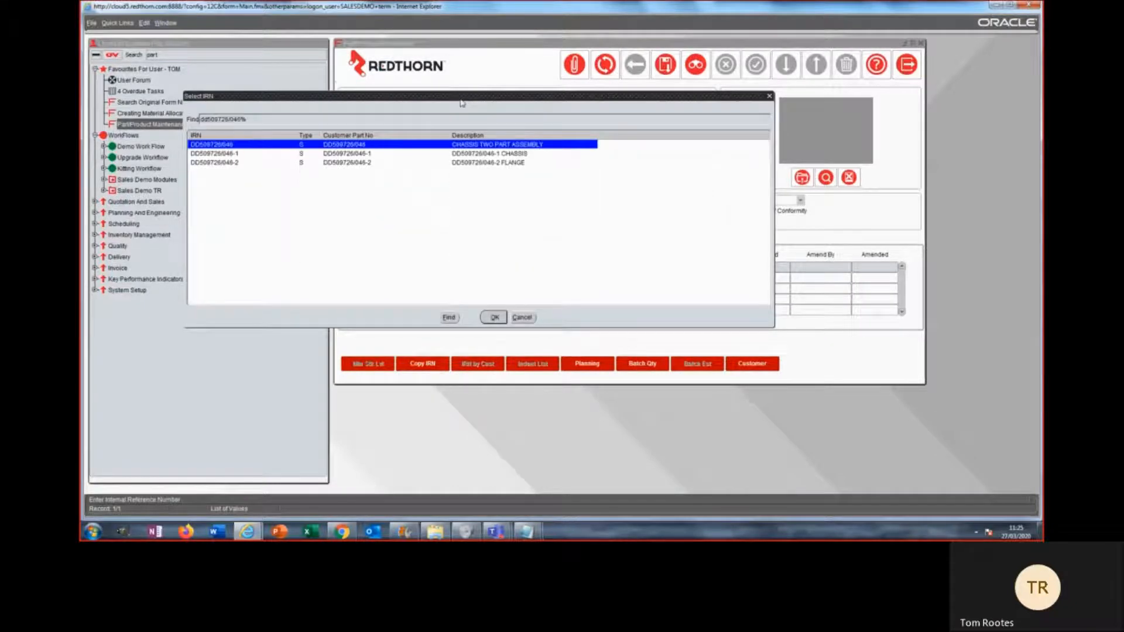
pyautogui.press('Return')
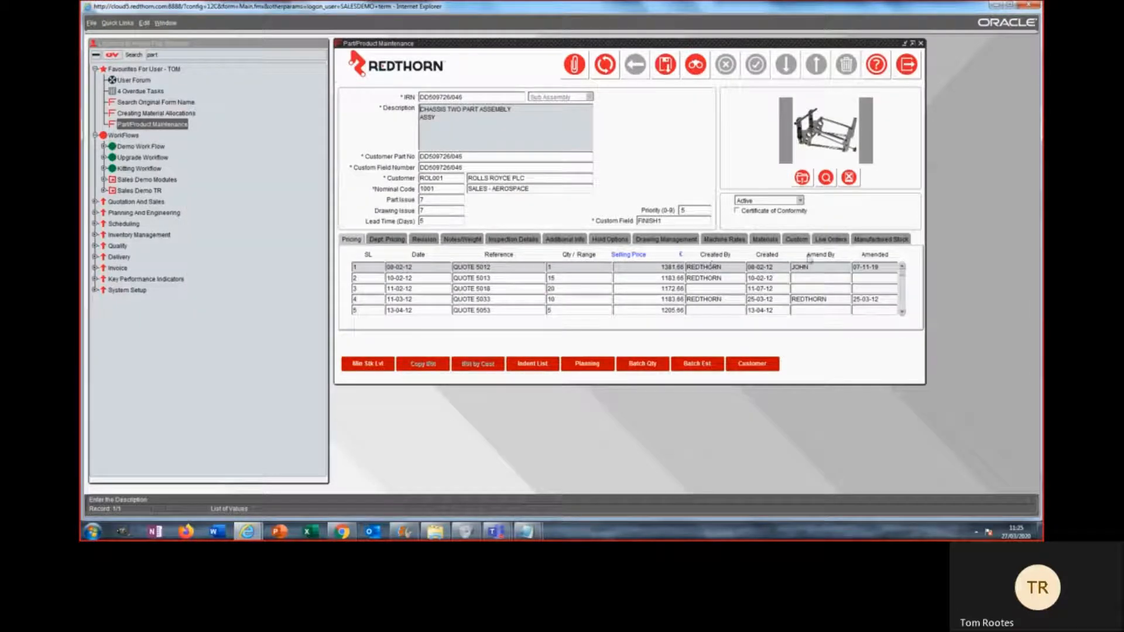
# Examine the job details of the part's first live order and the documents linked to the assembly, returning to the part record
pyautogui.click(830, 240)
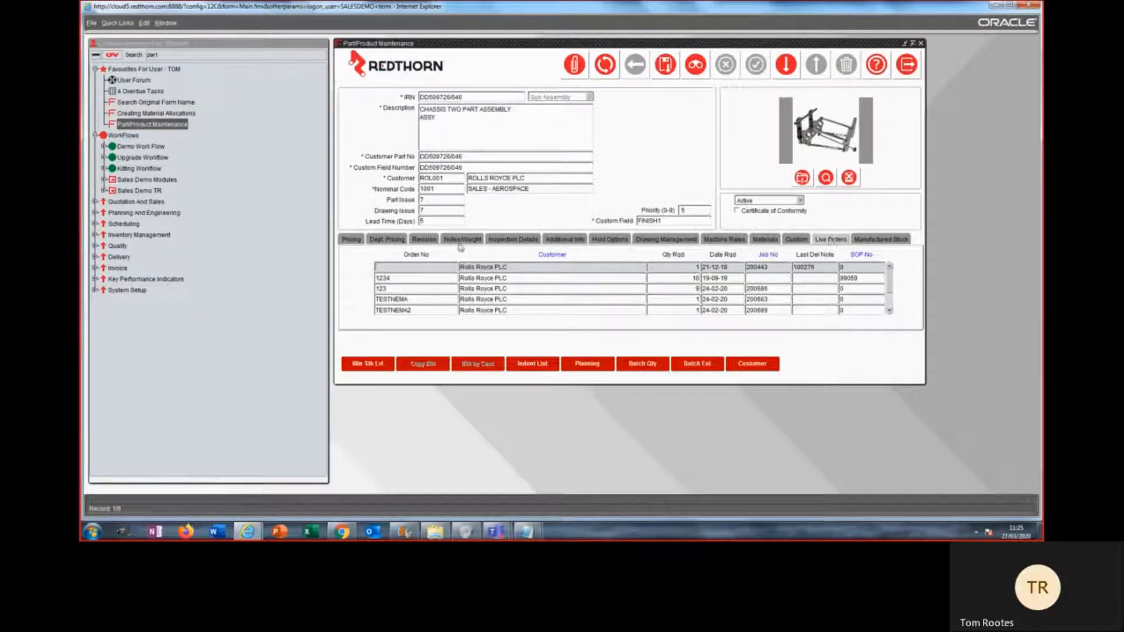
pyautogui.doubleClick(774, 267)
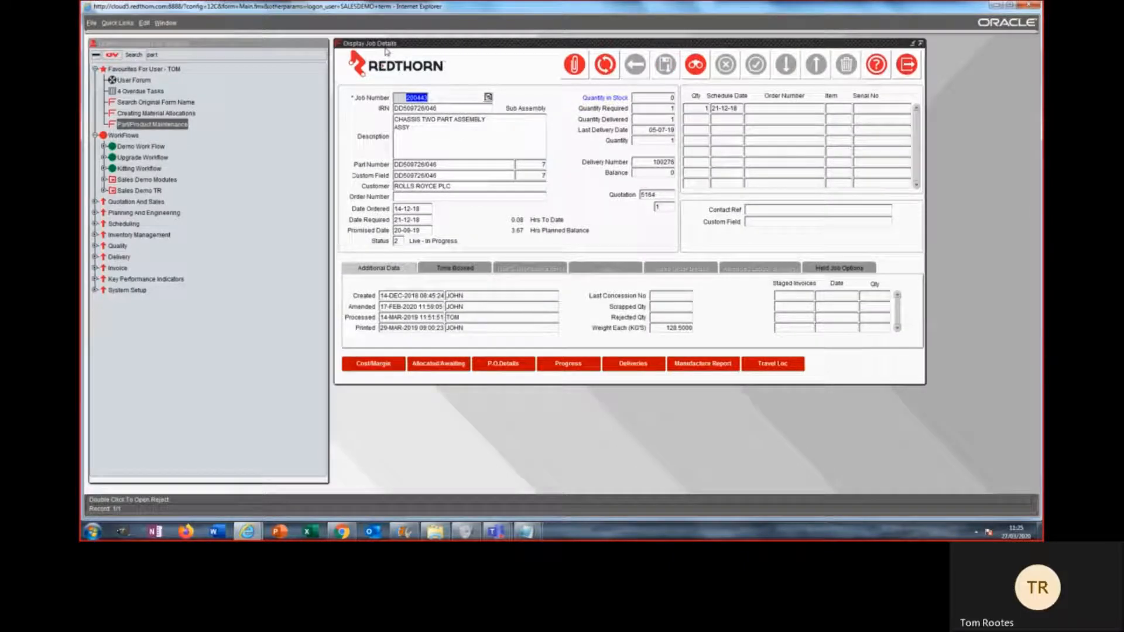
pyautogui.click(906, 68)
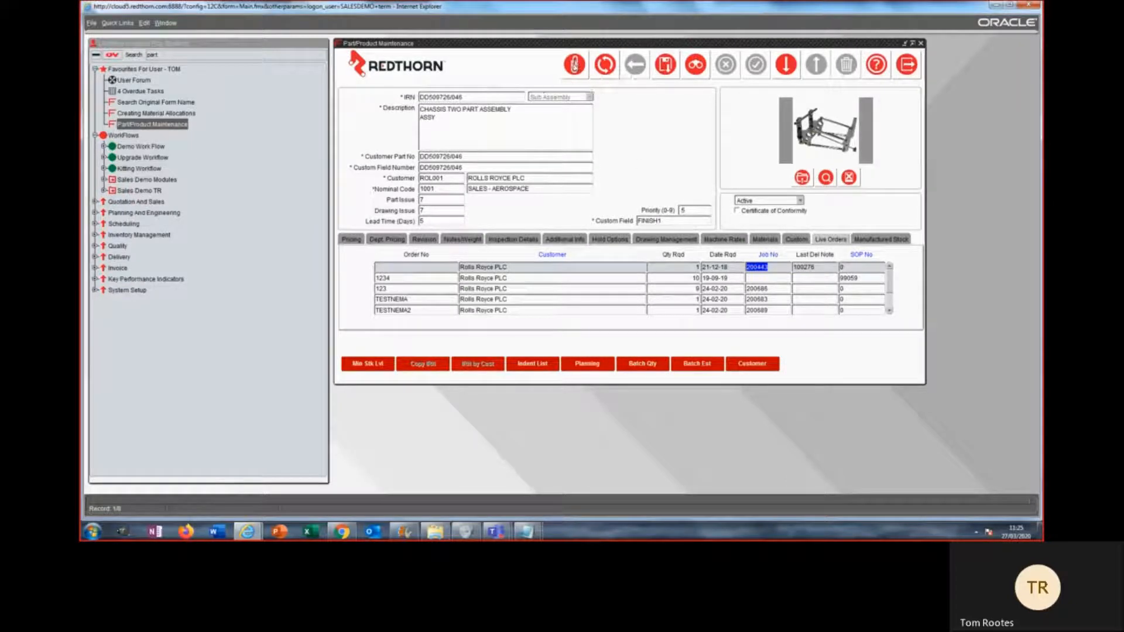
pyautogui.click(572, 65)
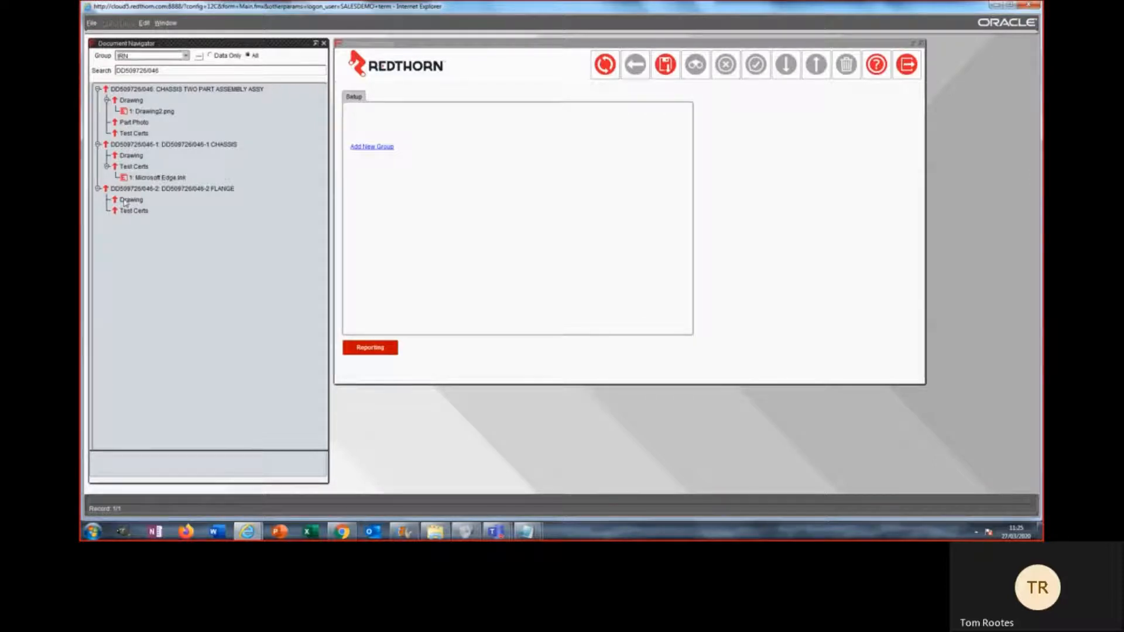
pyautogui.click(905, 66)
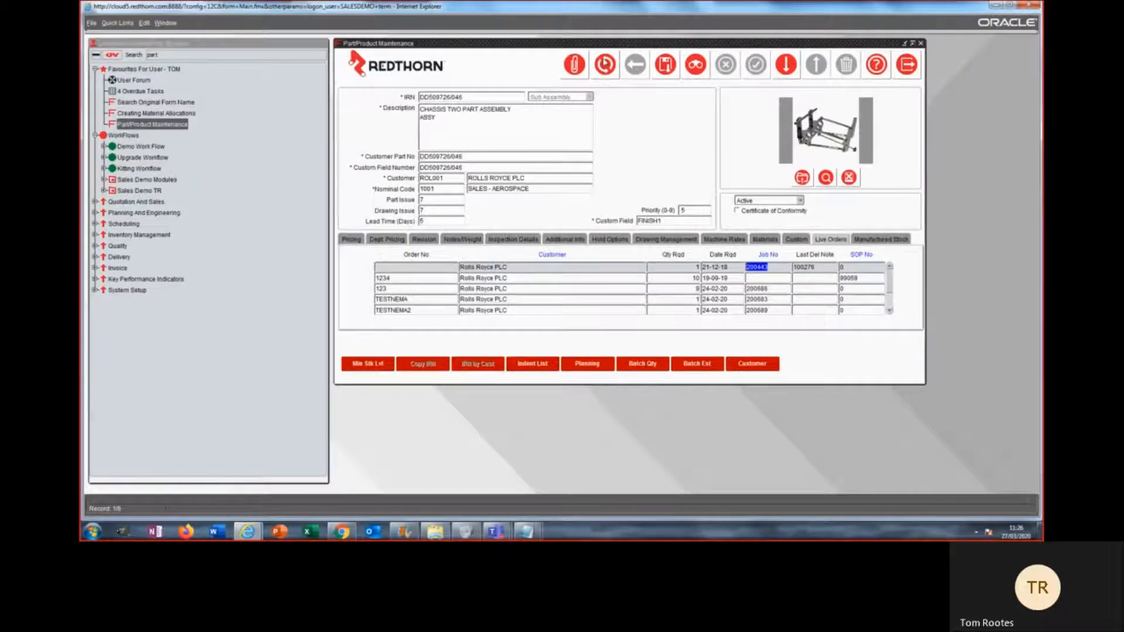
# Clear the part form, load DD509726/046 again from the IRN list and clear the form once more
pyautogui.click(605, 66)
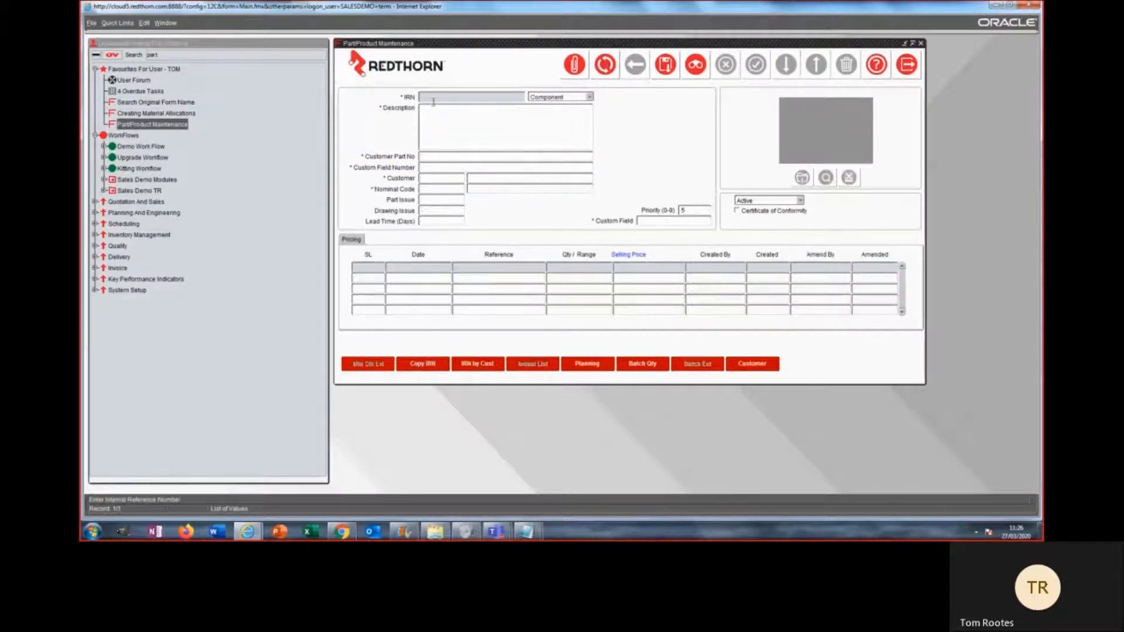
pyautogui.doubleClick(436, 99)
pyautogui.write('dd509726/046')
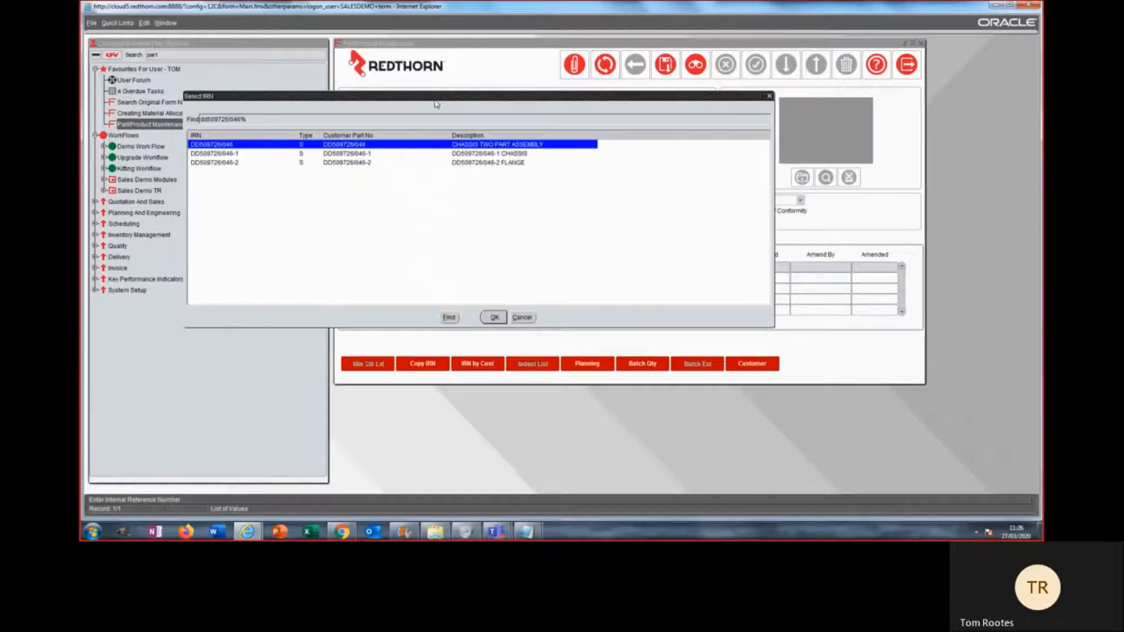
pyautogui.press('Return')
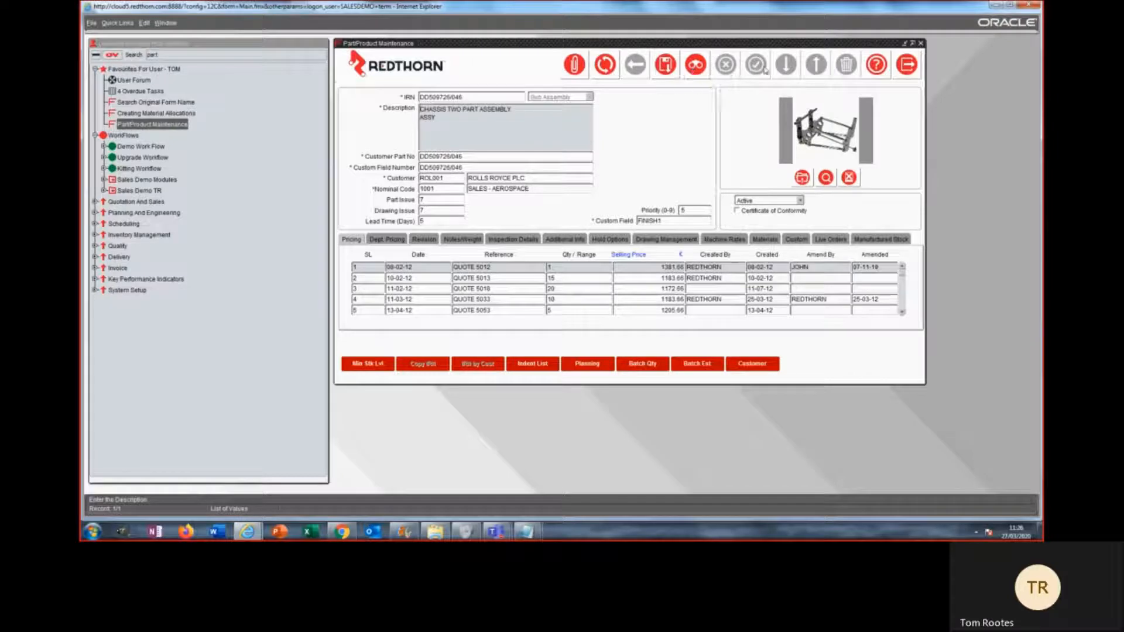
pyautogui.click(603, 68)
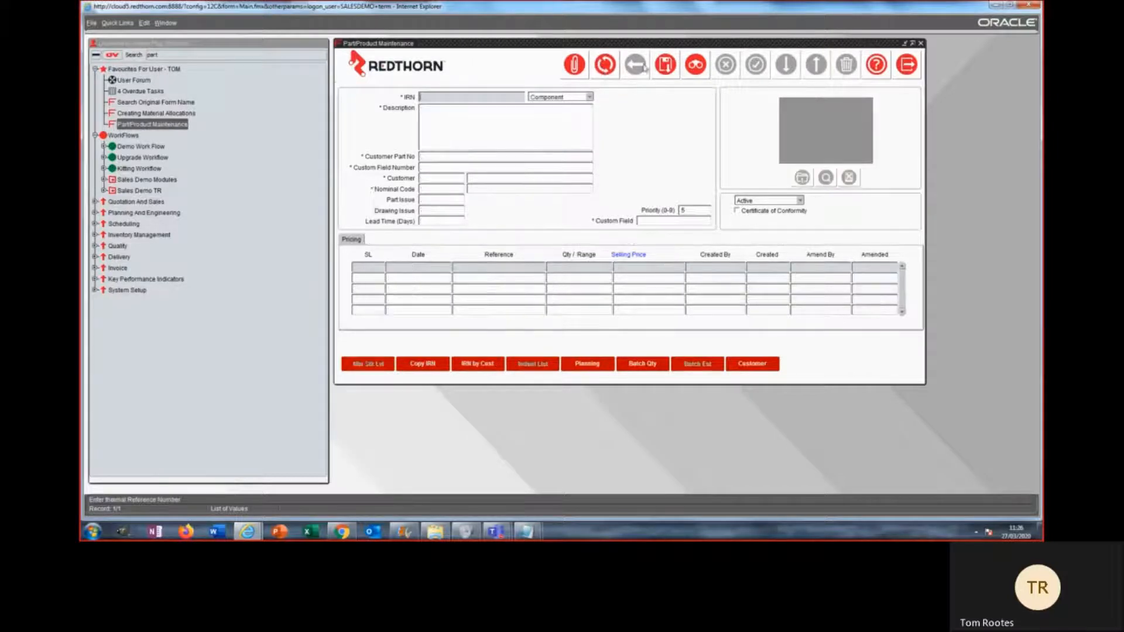
# Query the part records with %TEST and browse forward through the matching parts
pyautogui.click(701, 70)
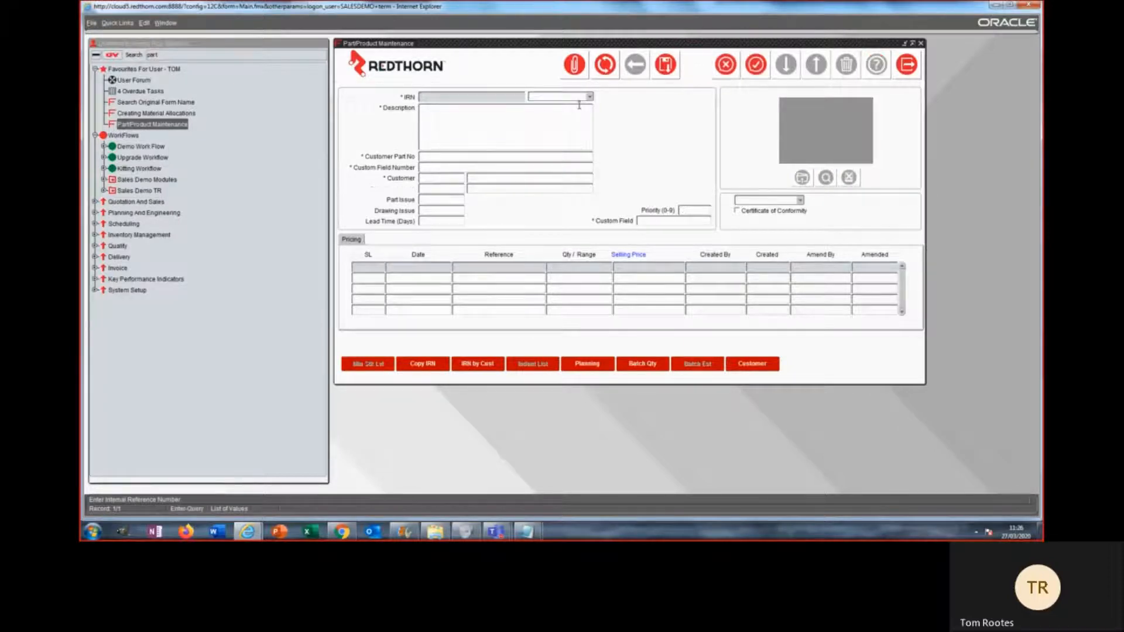
pyautogui.write('%TEST')
pyautogui.click(755, 69)
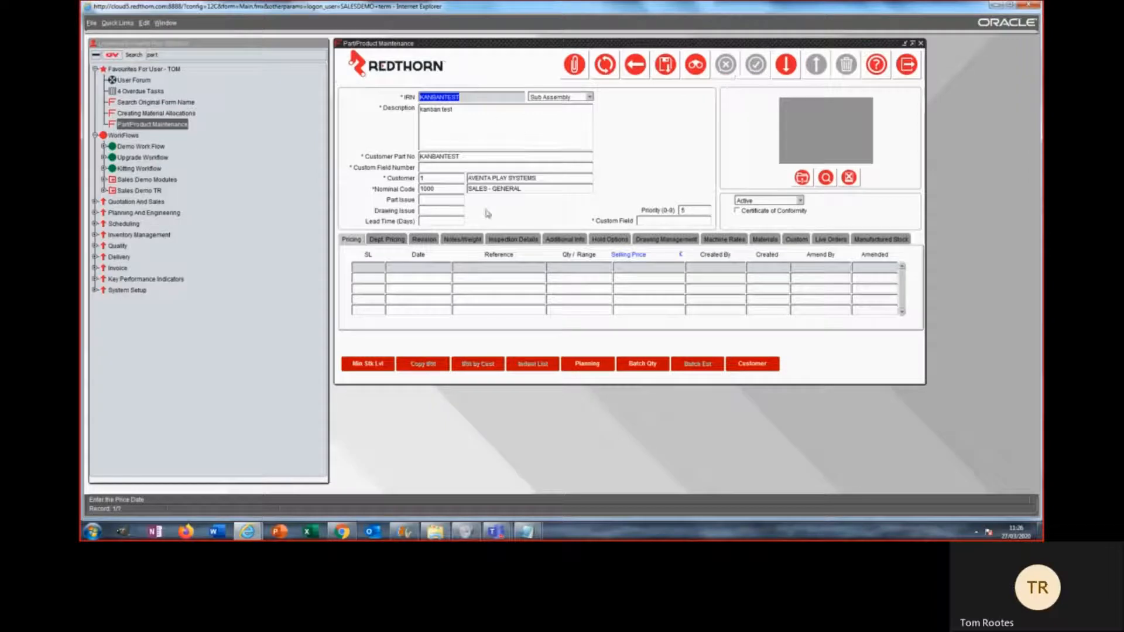
pyautogui.click(788, 68)
pyautogui.click(787, 68)
pyautogui.click(788, 68)
pyautogui.click(788, 68)
pyautogui.click(788, 68)
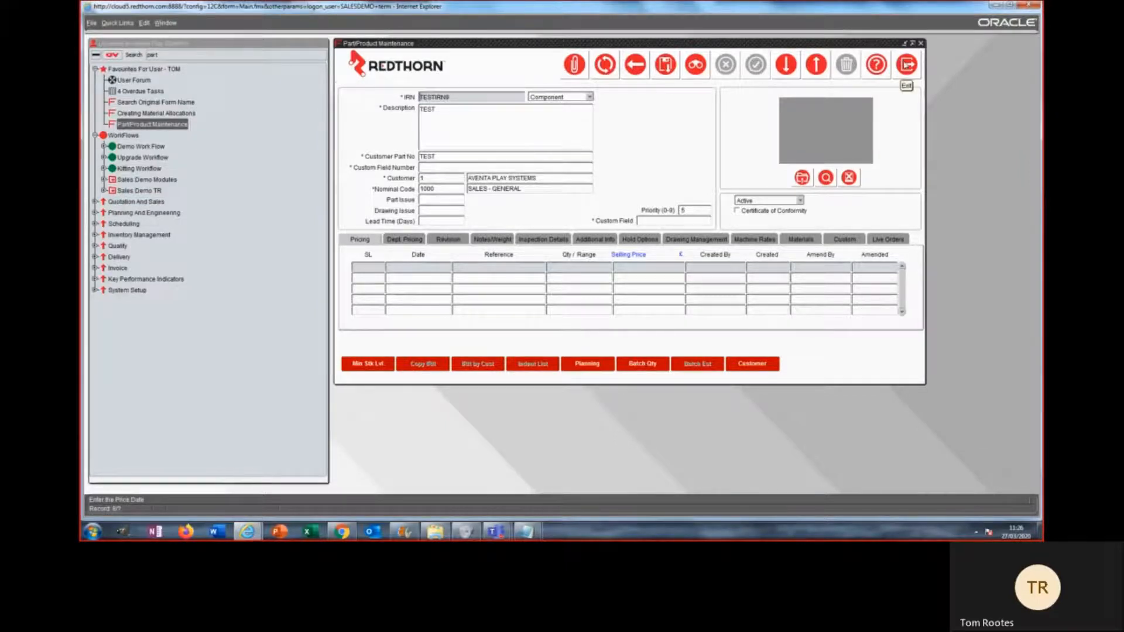
# Leave Part/Product Maintenance, open Creating Material Allocations and query the requirements for material codes matching %SS%
pyautogui.click(907, 65)
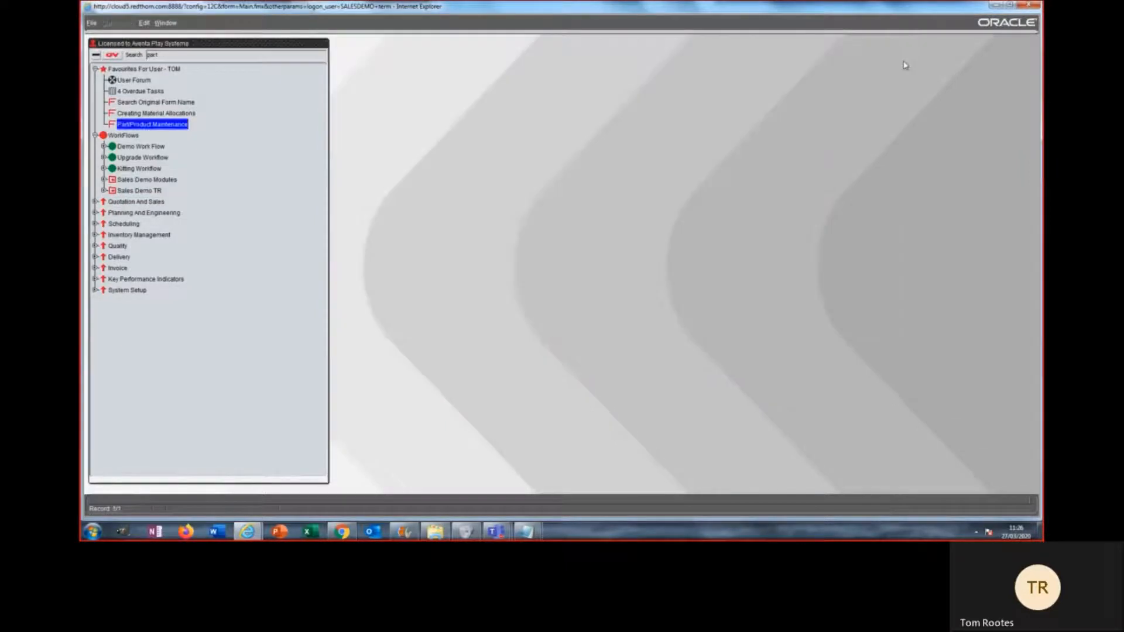
pyautogui.click(186, 114)
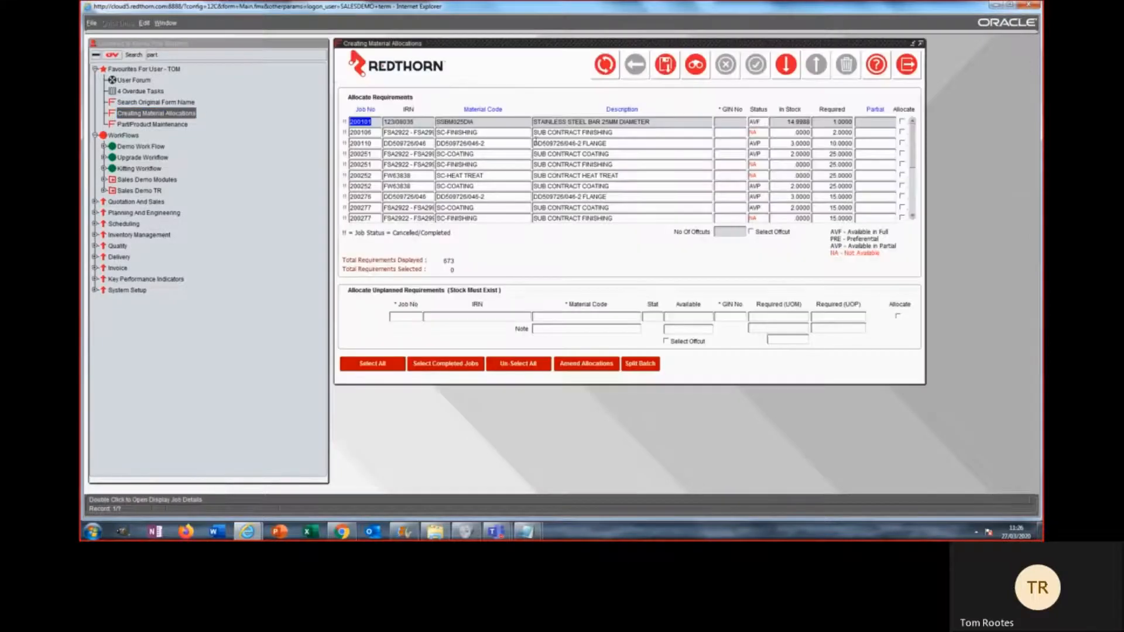
pyautogui.click(517, 121)
pyautogui.click(696, 64)
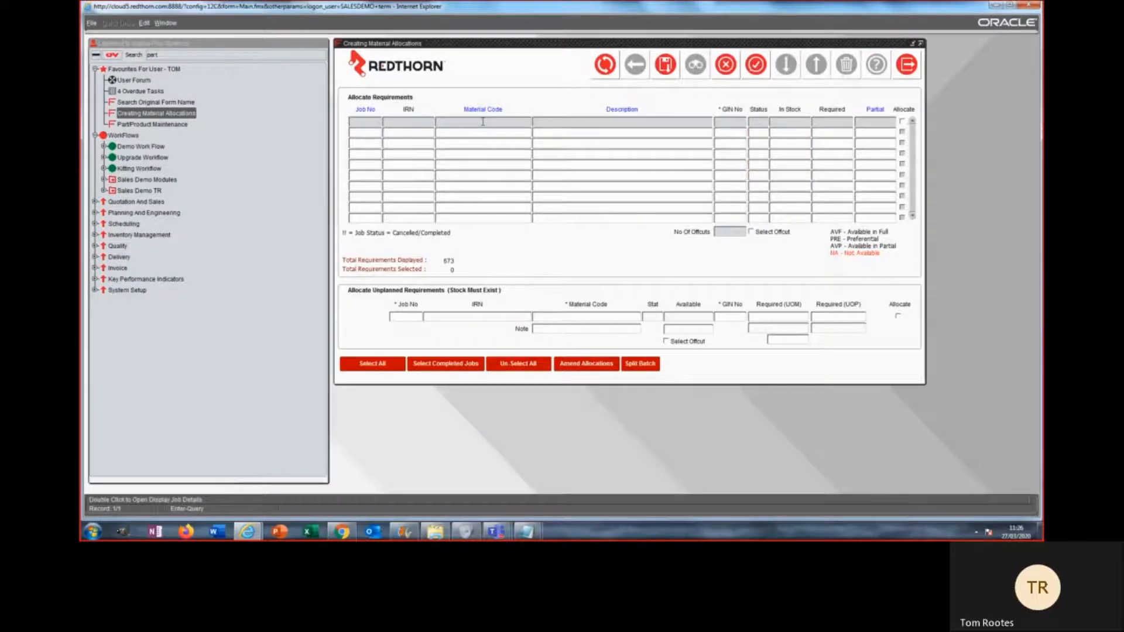
pyautogui.write('%SS%')
pyautogui.click(755, 65)
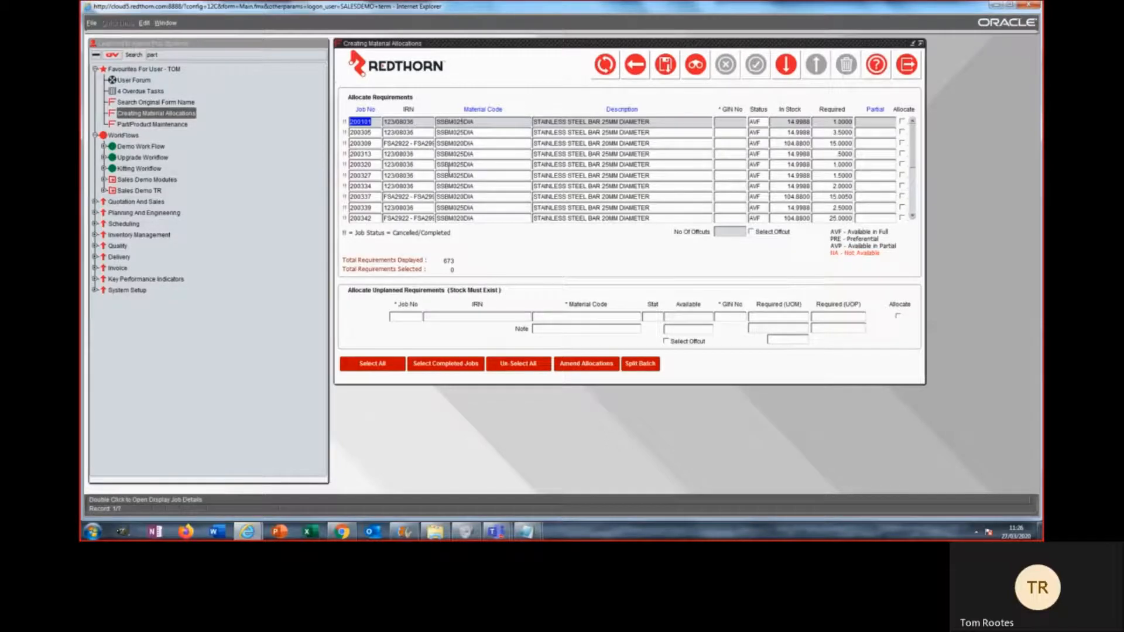
# Query the material requirements again with a wildcard material code that finds the SSBM020DIA stainless steel bar
pyautogui.click(695, 64)
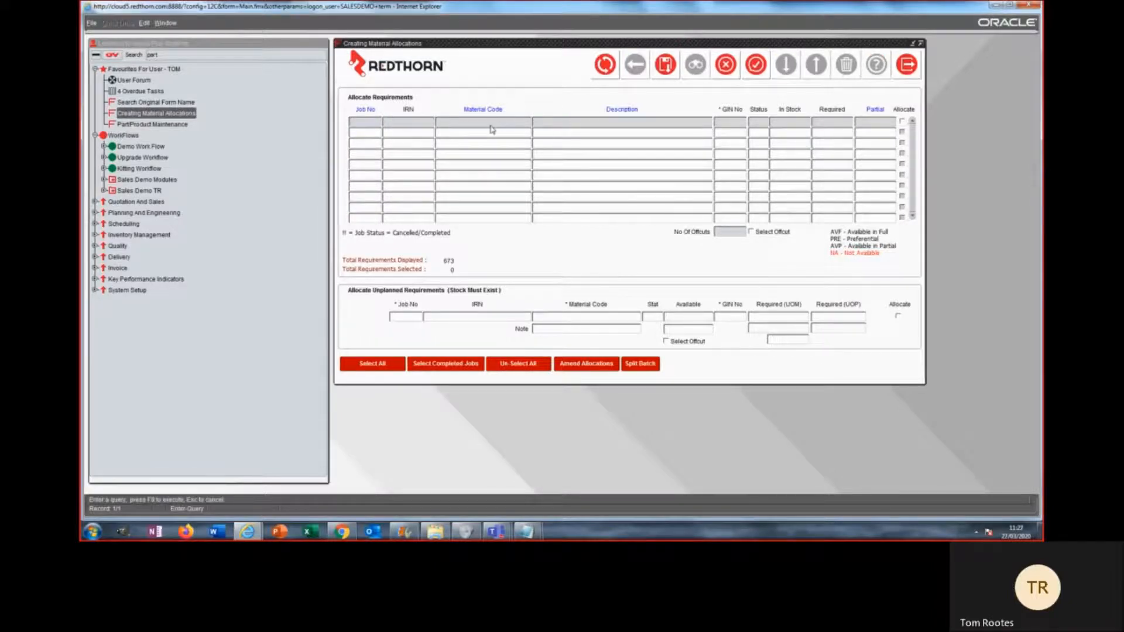
pyautogui.write('%BS')
pyautogui.click(751, 67)
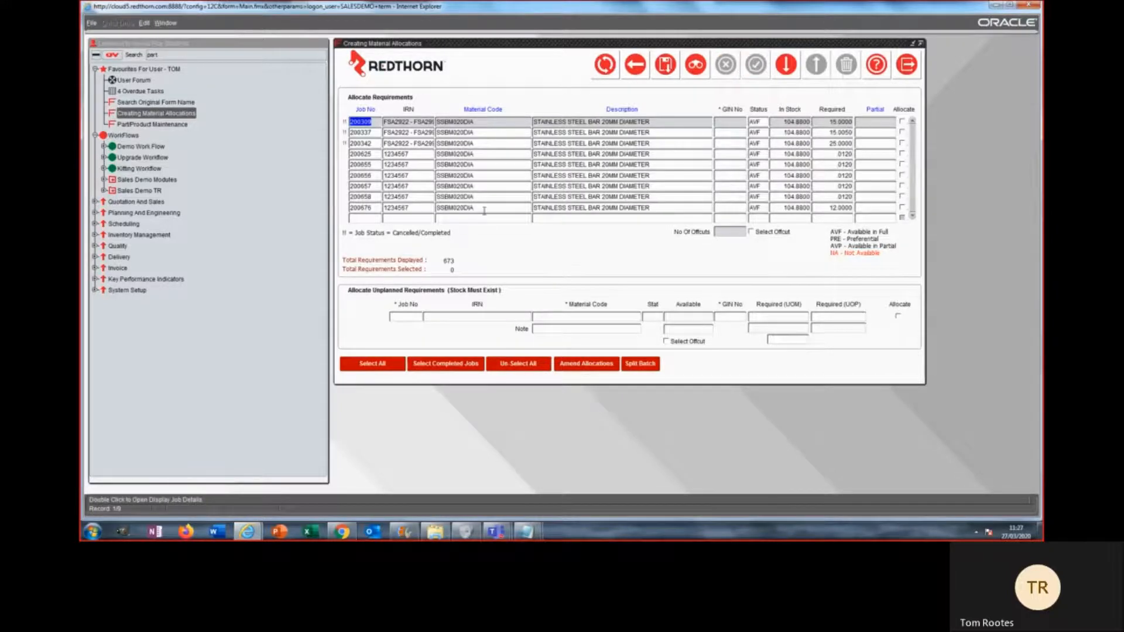
# Open Part/Product Maintenance alongside Creating Material Allocations and switch between the two open forms, ending on the part form
pyautogui.click(179, 124)
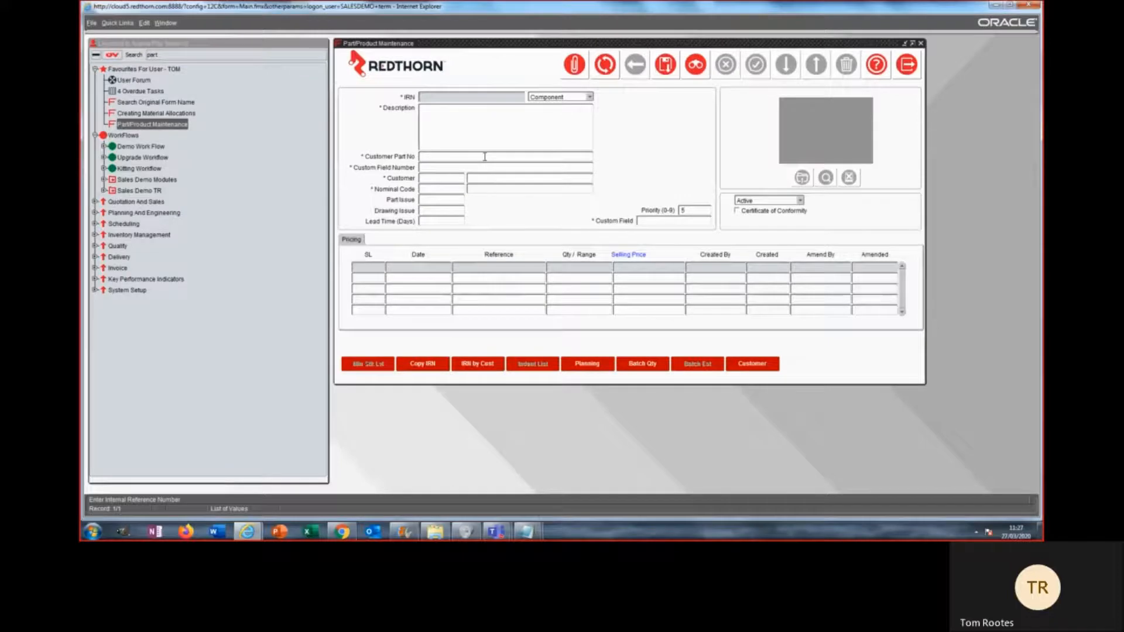
pyautogui.click(165, 23)
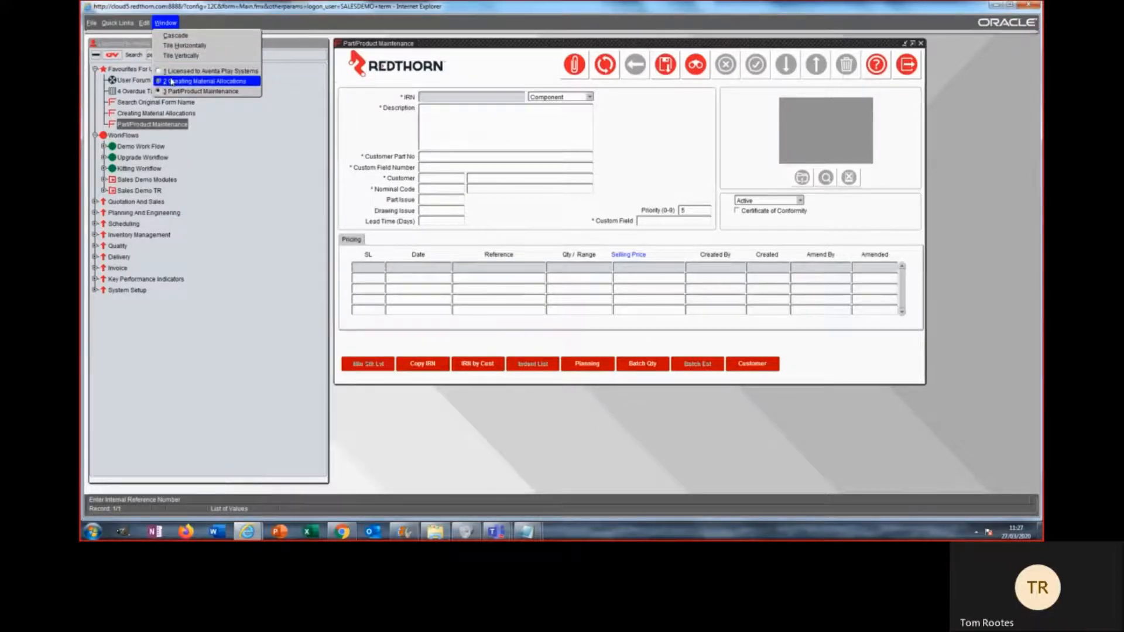
pyautogui.click(172, 82)
pyautogui.click(163, 25)
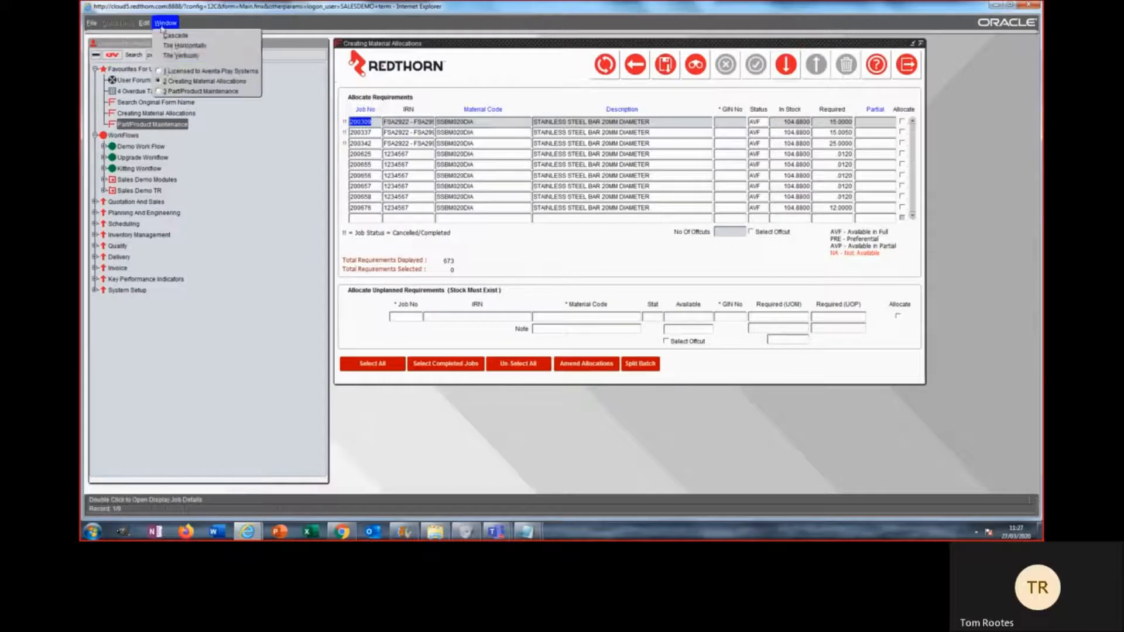
pyautogui.click(177, 94)
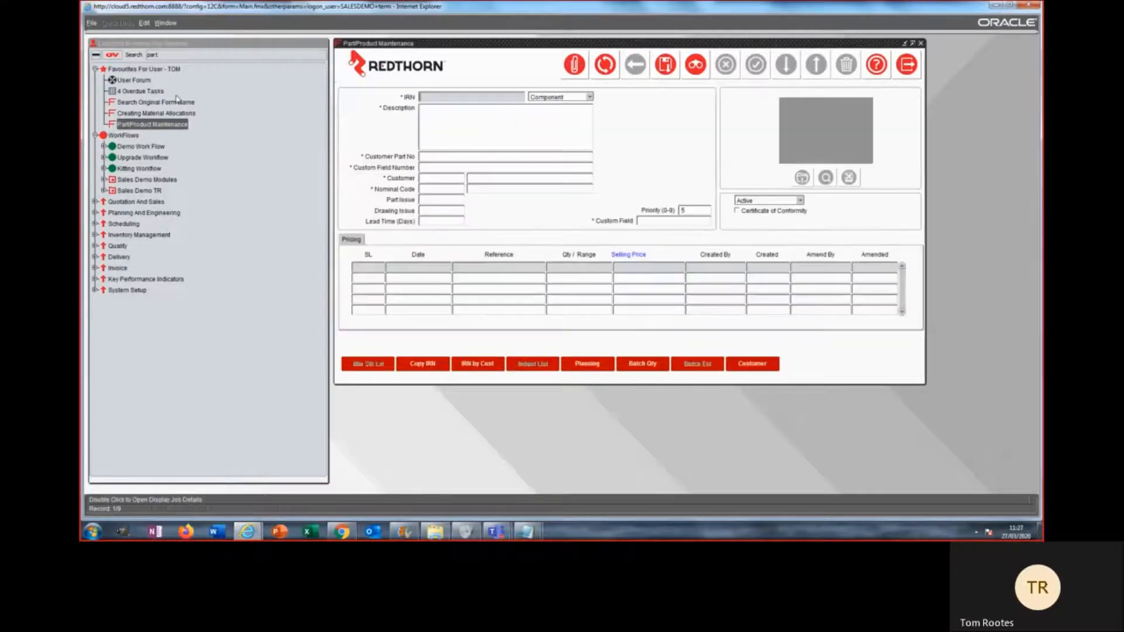
pyautogui.click(166, 24)
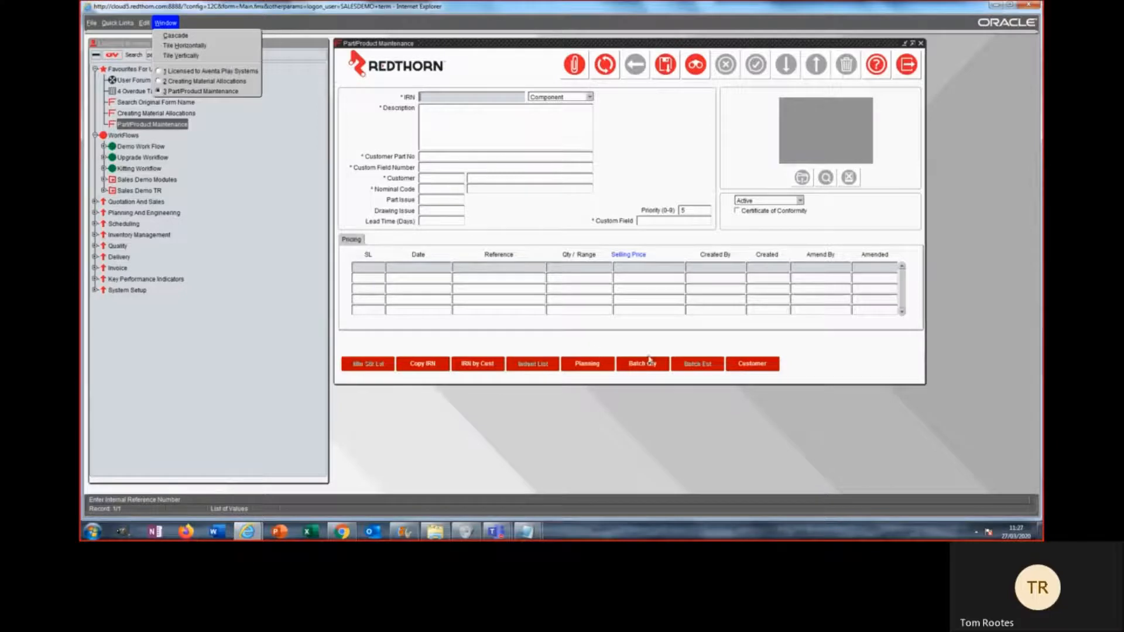
# Load part DD509726/046 into the part form from the IRN list of values
pyautogui.click(453, 103)
pyautogui.press('F9')
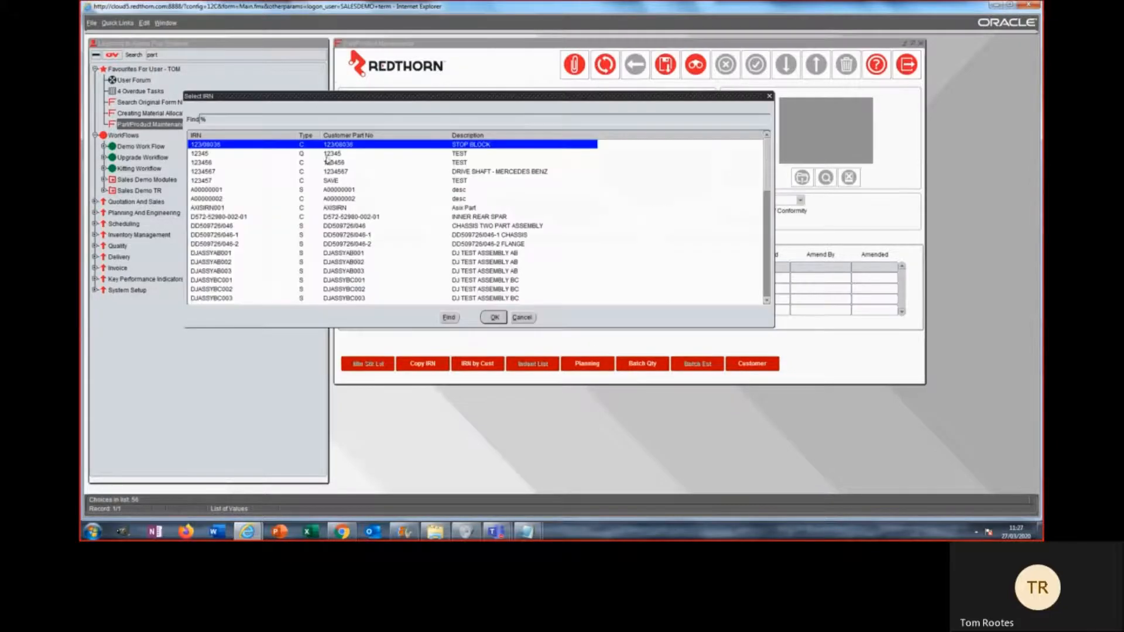
pyautogui.write('dd509726/046')
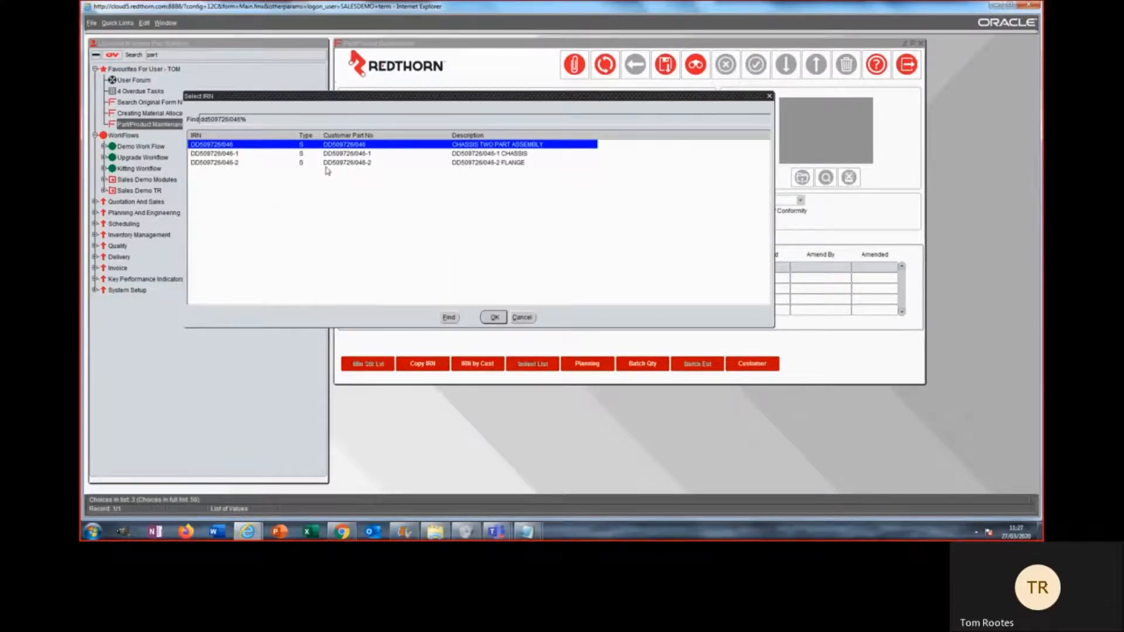
pyautogui.doubleClick(367, 145)
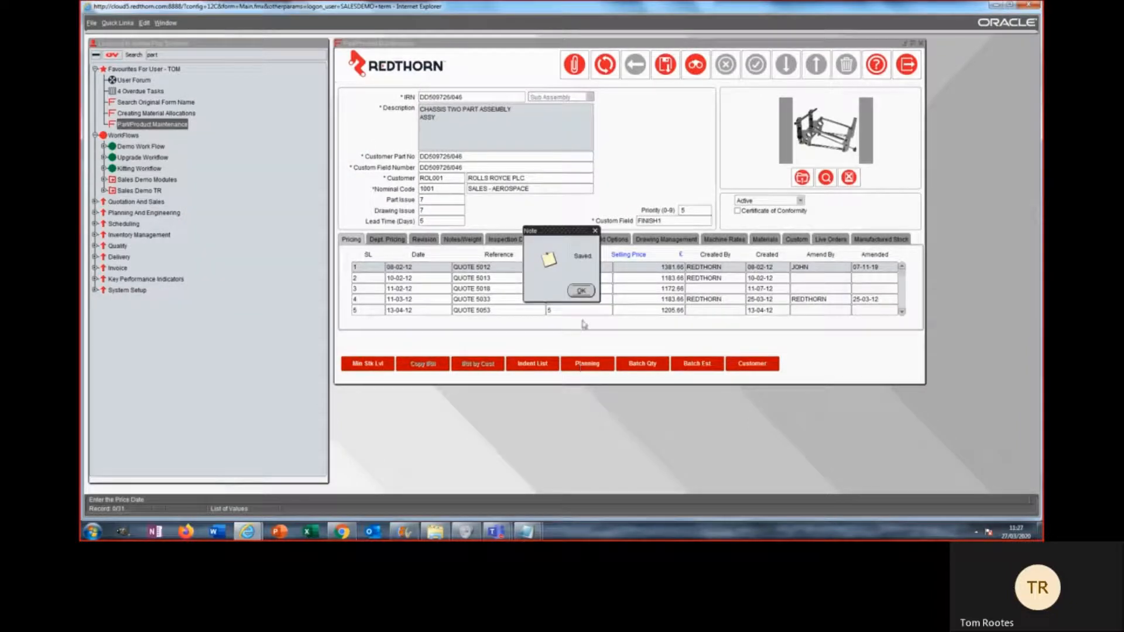
# Open the assembly's planning, view Route 1 planning for sub-assembly DD509726/046-1, and return to the part record
pyautogui.click(581, 291)
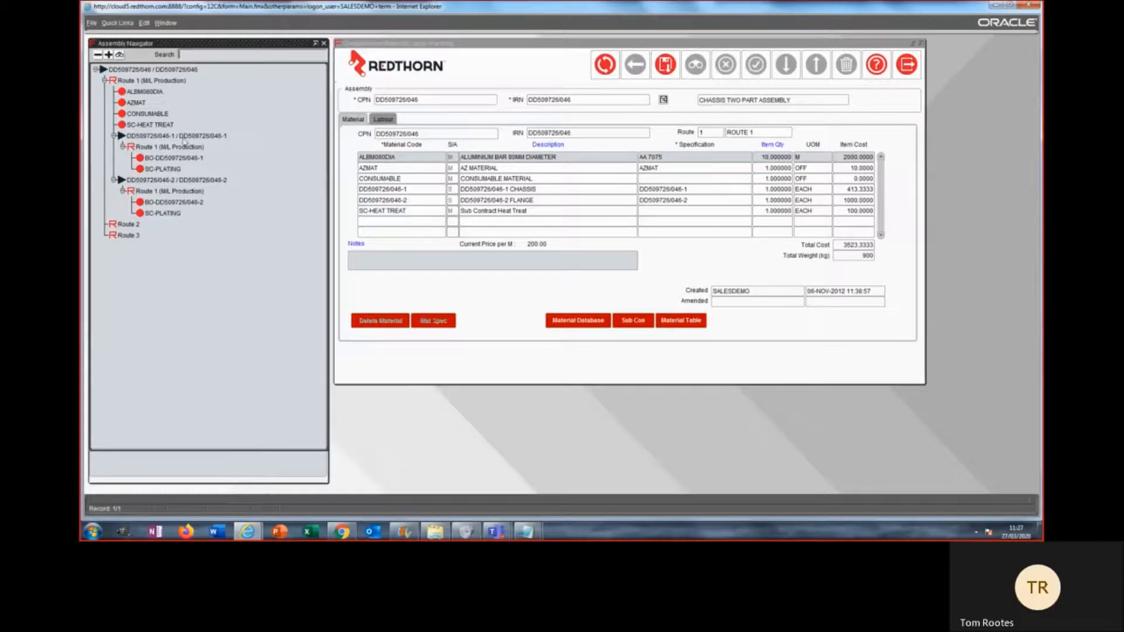
pyautogui.doubleClick(179, 135)
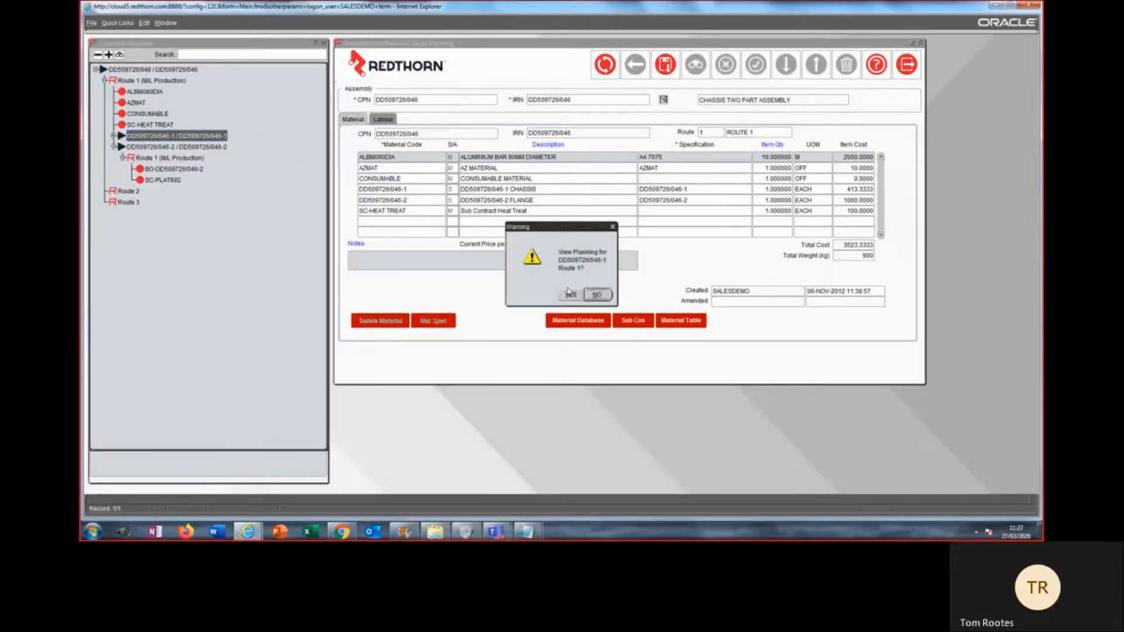
pyautogui.click(570, 296)
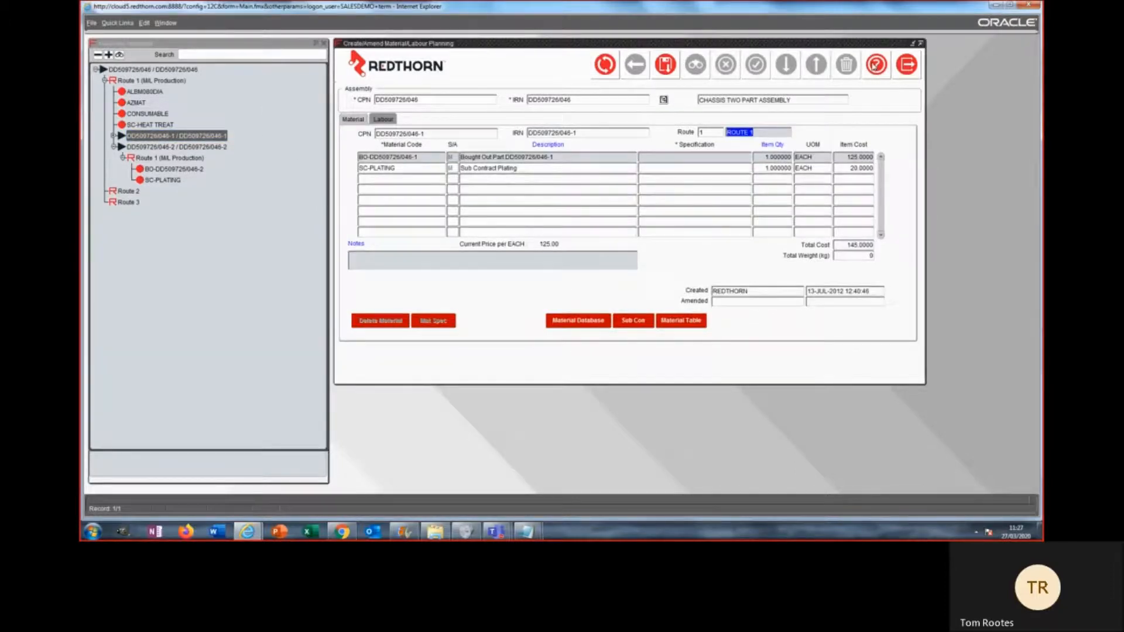
pyautogui.click(910, 63)
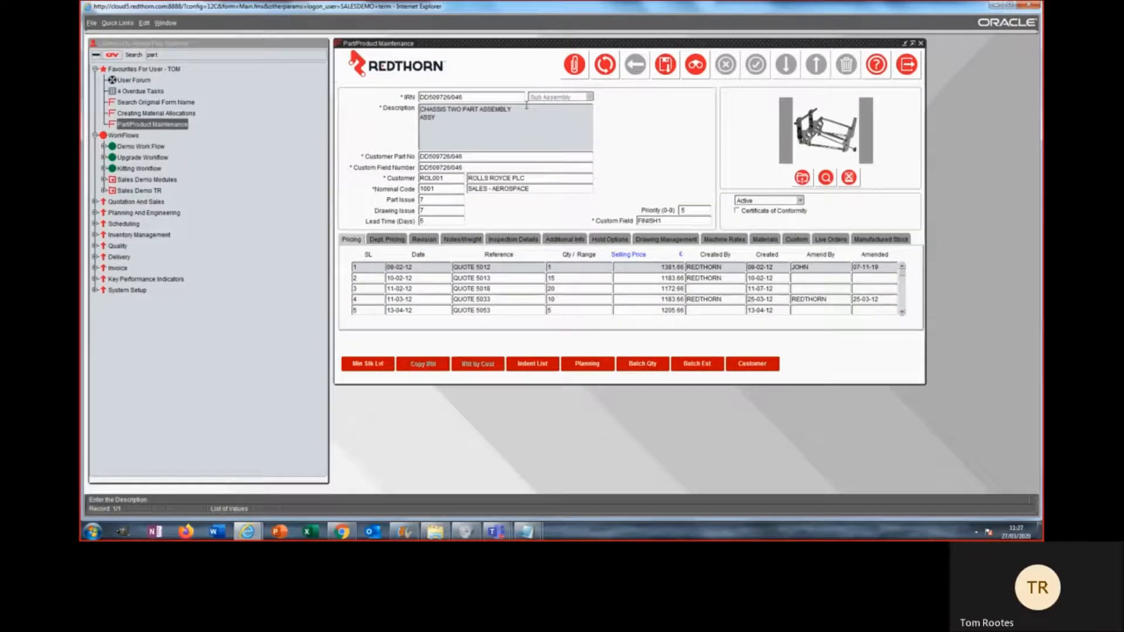
# Open the Print Part/Product History report linked to the part form and close it again
pyautogui.click(128, 24)
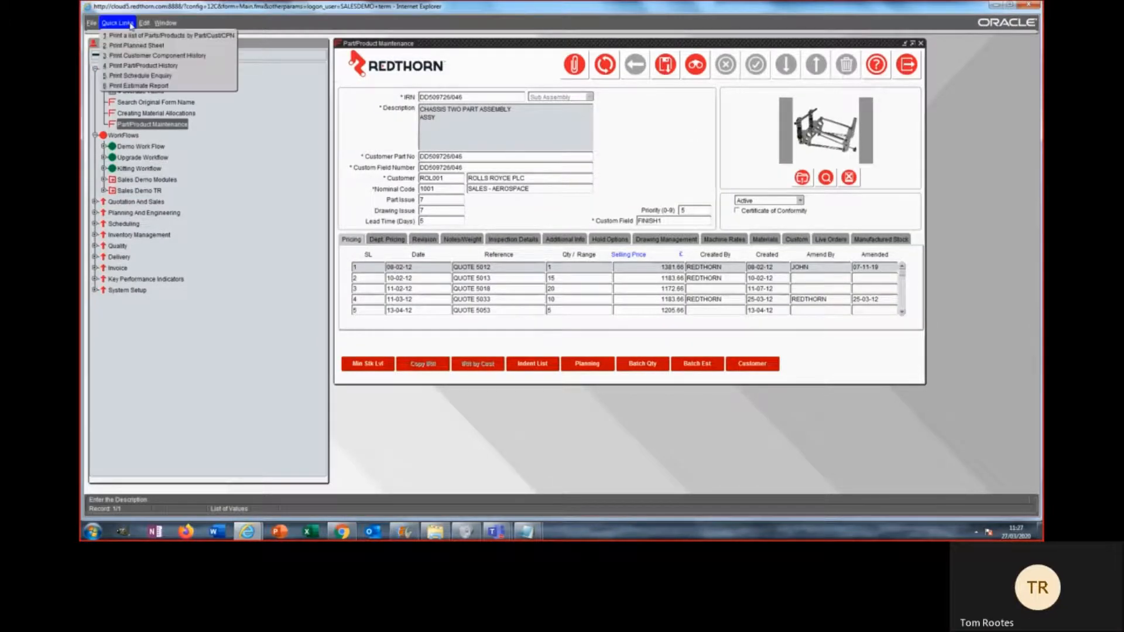
pyautogui.click(135, 67)
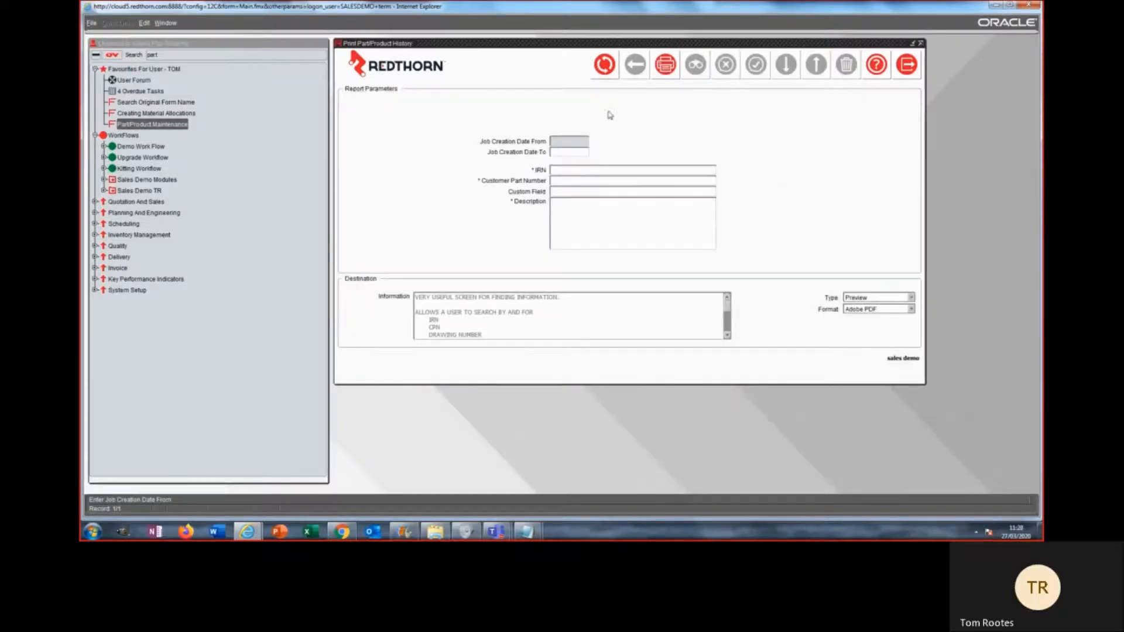
pyautogui.click(904, 66)
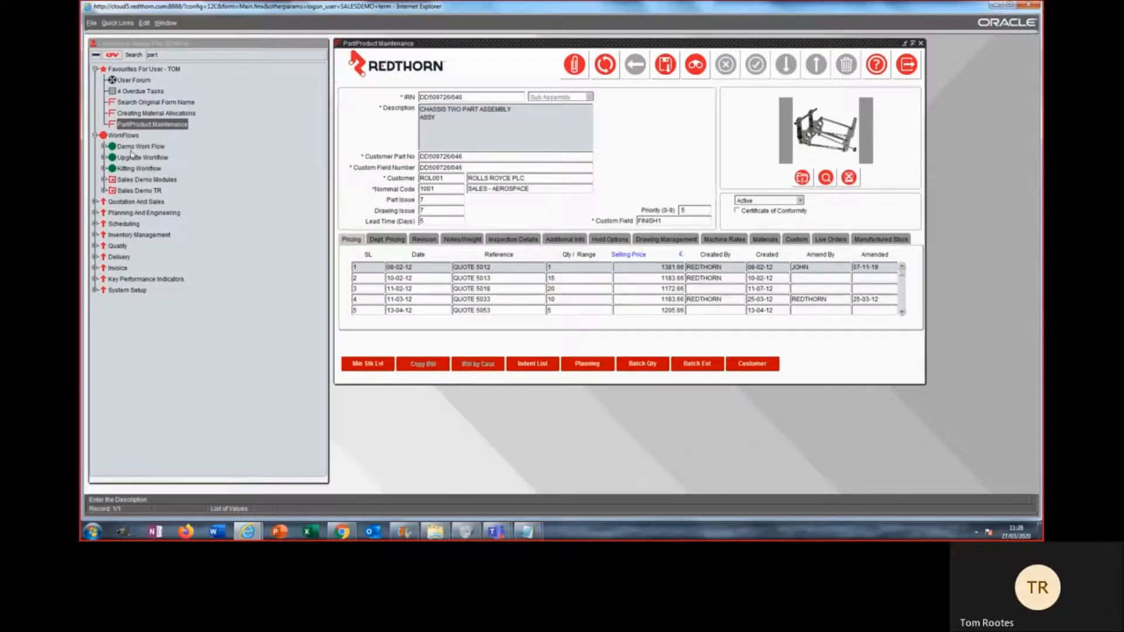
# Open Print Customer Component History from Part Setup's General Reports under Quotation And Sales, preview it as PDF and close the preview
pyautogui.click(95, 202)
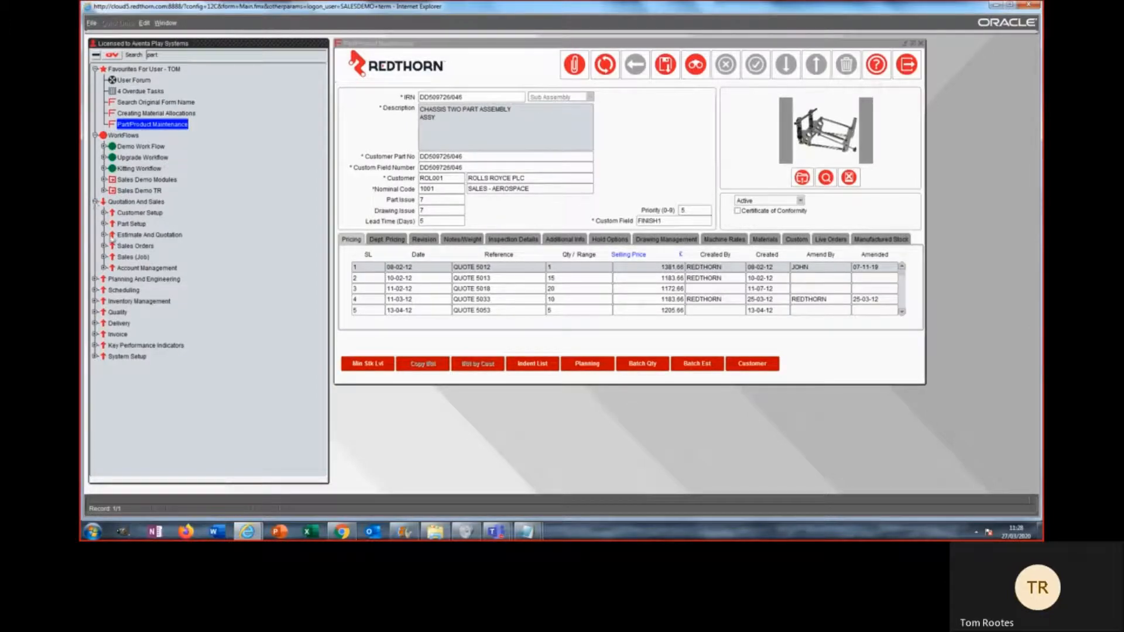
pyautogui.click(104, 224)
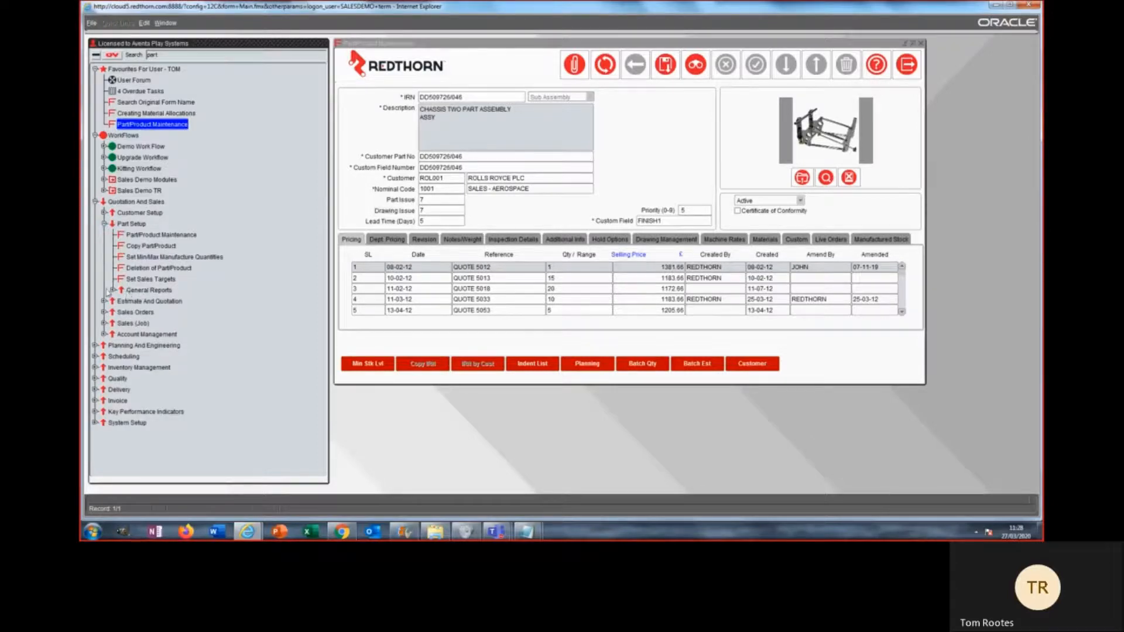
pyautogui.click(113, 290)
pyautogui.click(148, 301)
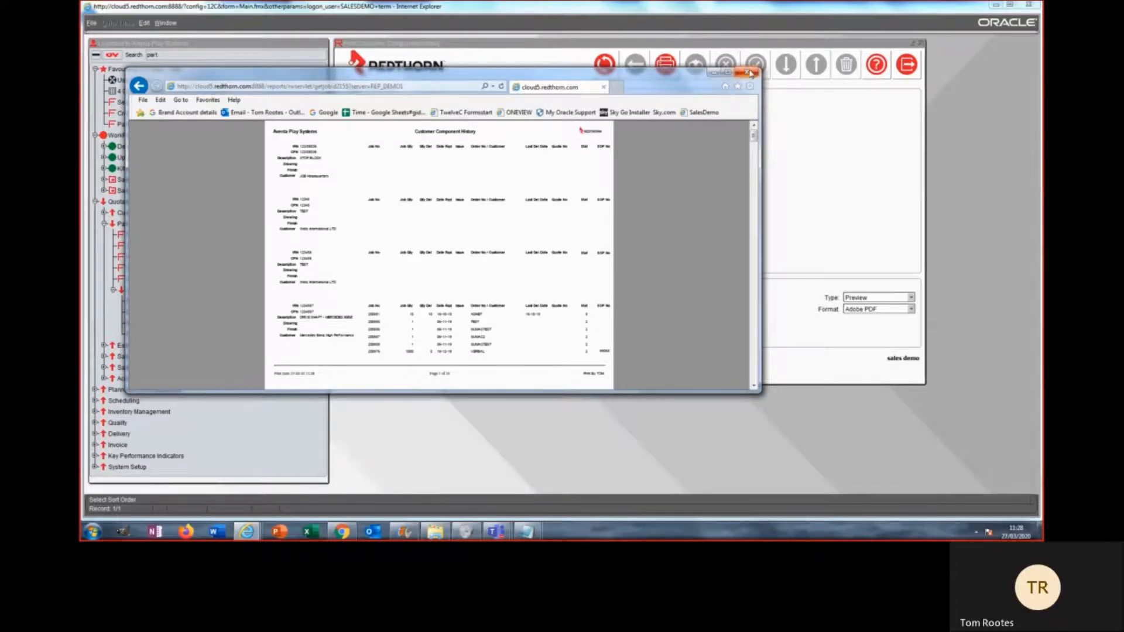
pyautogui.click(749, 73)
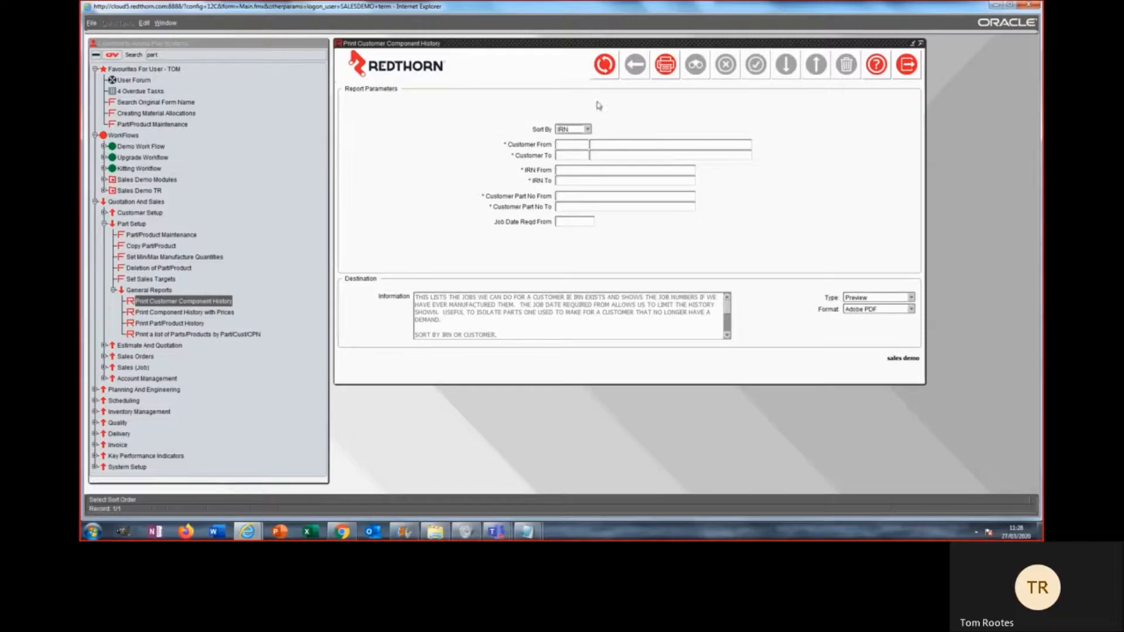
# Set the report's starting IRN to DD509726/046, choose an ending IRN, preview the component history and close the preview
pyautogui.doubleClick(566, 169)
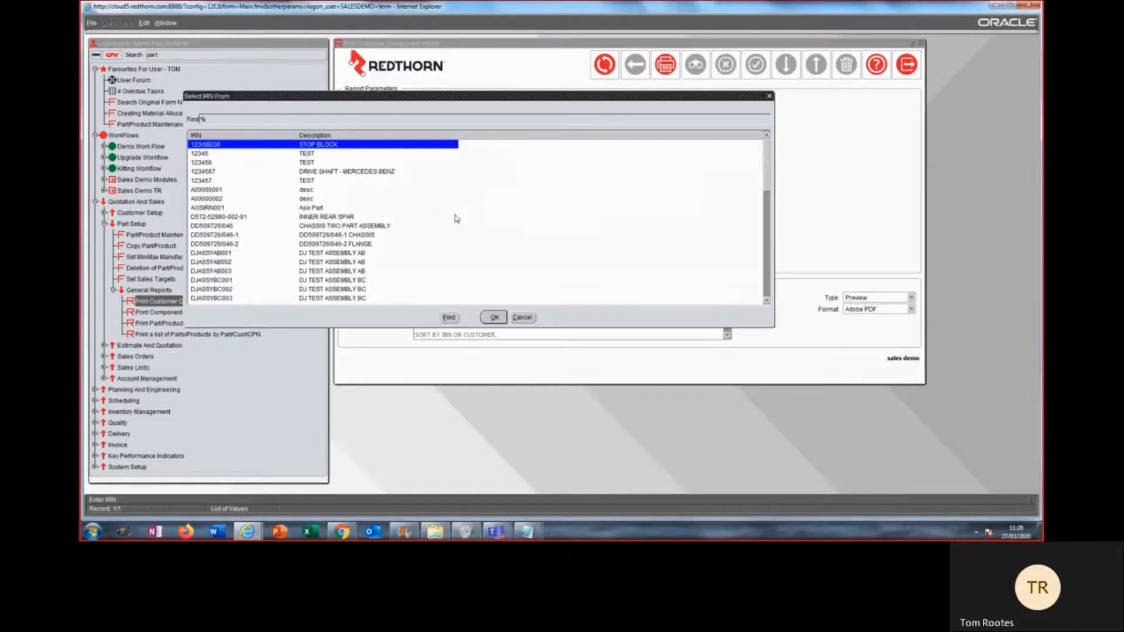
pyautogui.write('dd509726/046')
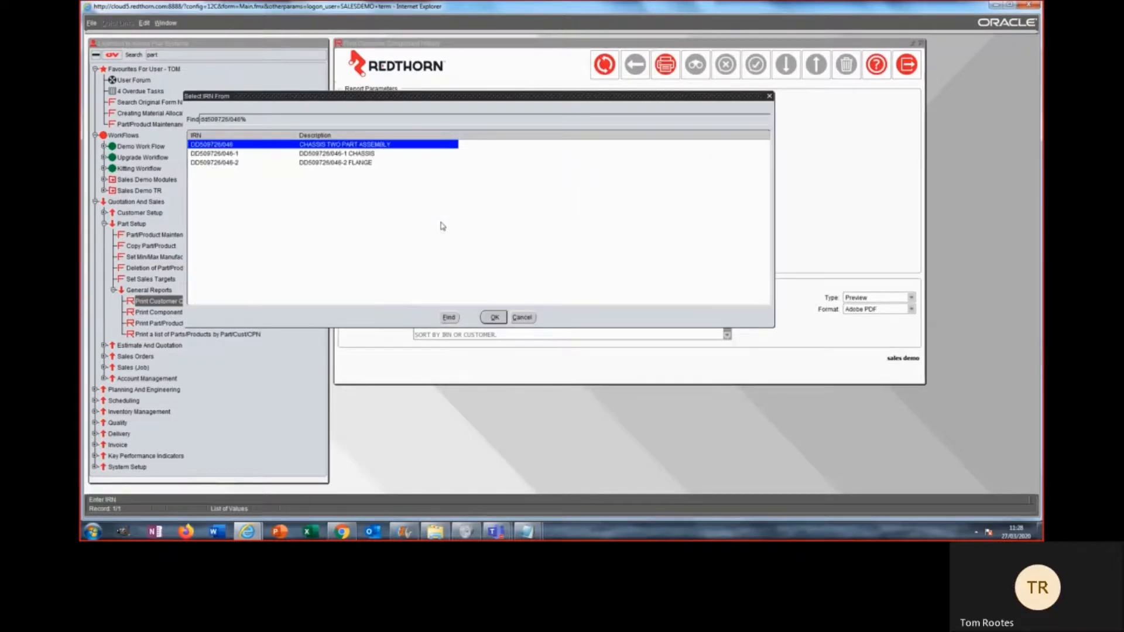
pyautogui.doubleClick(399, 147)
pyautogui.doubleClick(567, 180)
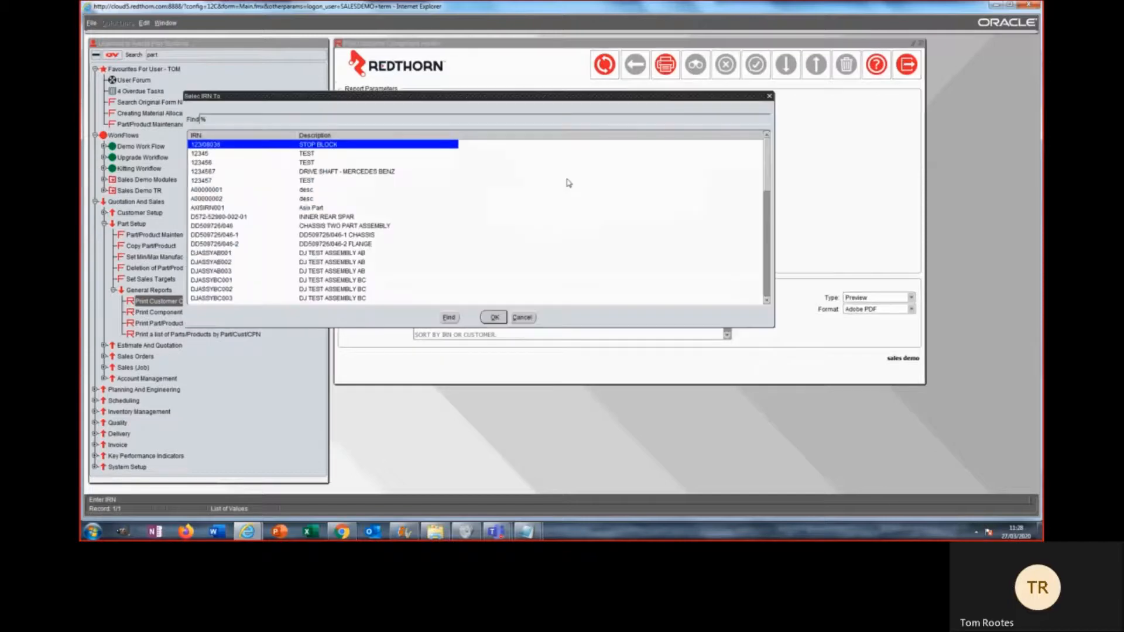
pyautogui.click(493, 318)
pyautogui.click(673, 63)
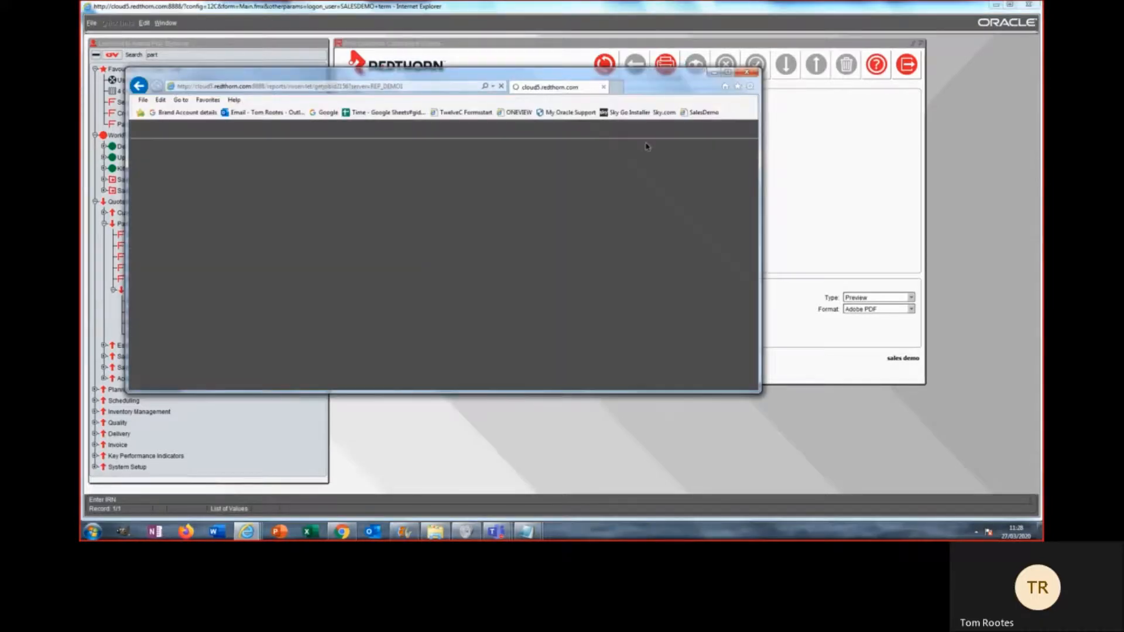
pyautogui.click(747, 74)
# Clear the report parameters, set the output format to CSV and run the customer component history
pyautogui.click(604, 64)
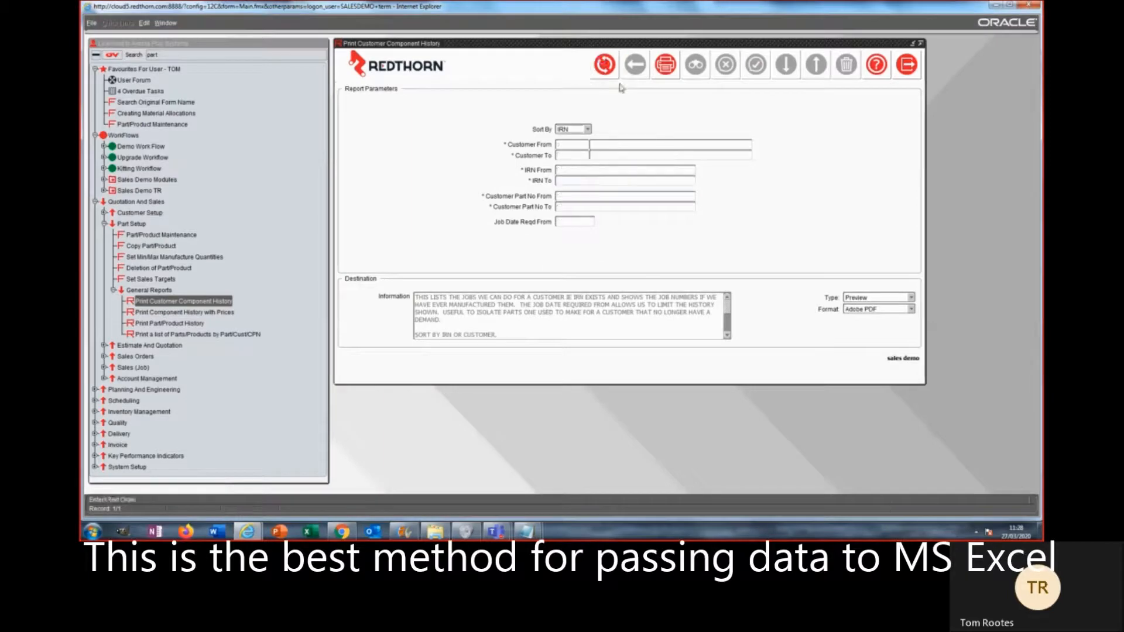
pyautogui.click(878, 311)
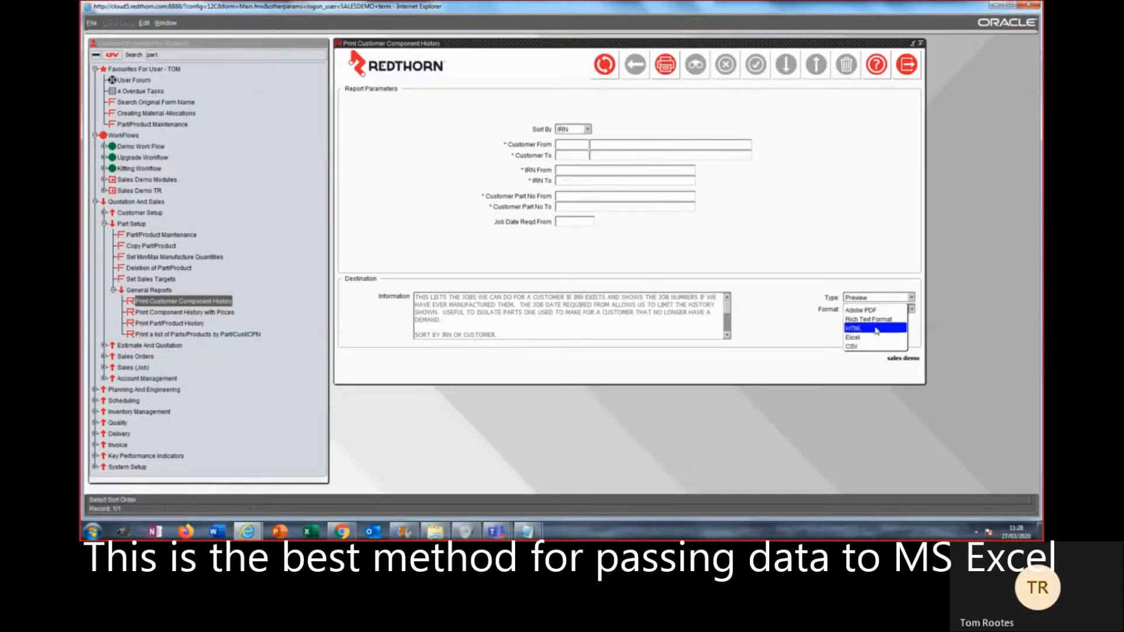
pyautogui.click(871, 346)
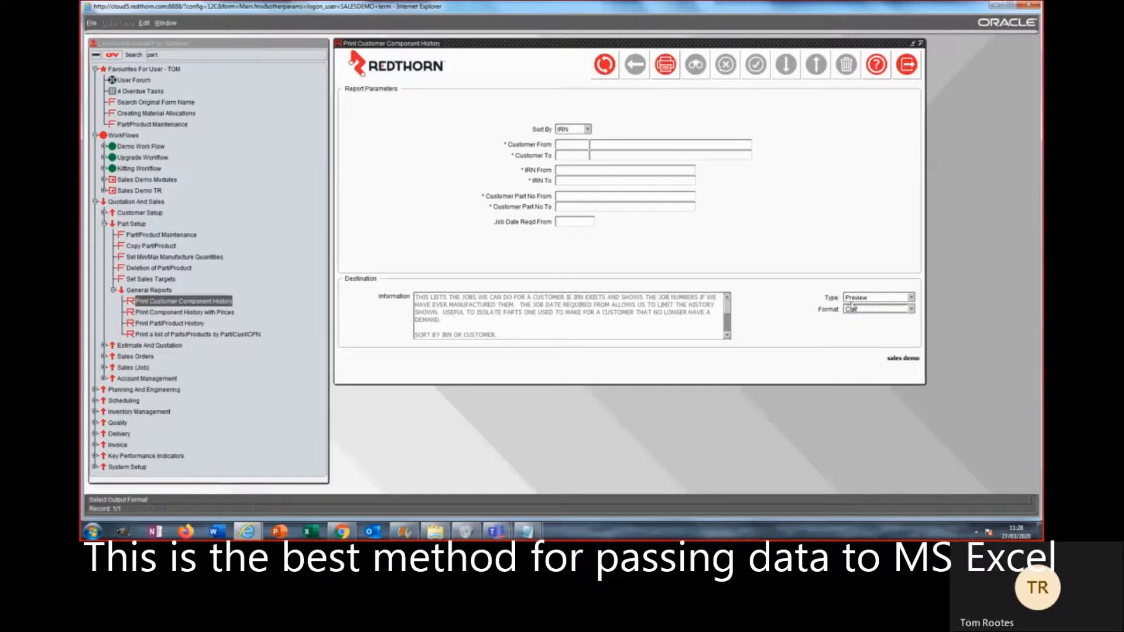
pyautogui.click(666, 67)
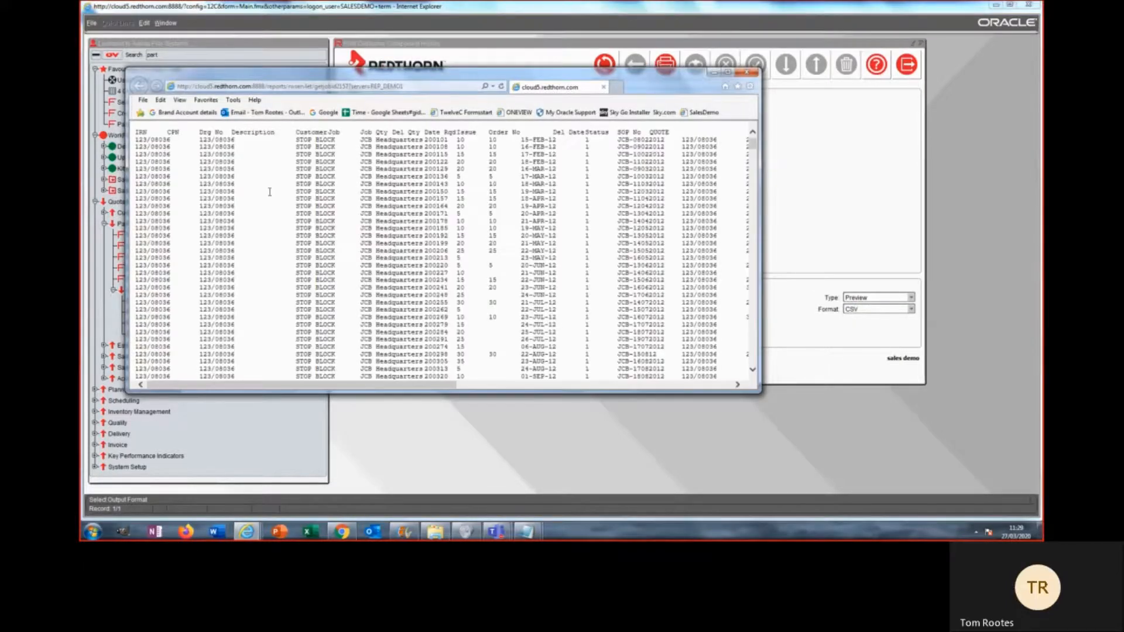
# Select all the data in the CSV report output for copying
pyautogui.rightClick(270, 192)
pyautogui.click(252, 191)
pyautogui.hotkey('ctrl', 'a')
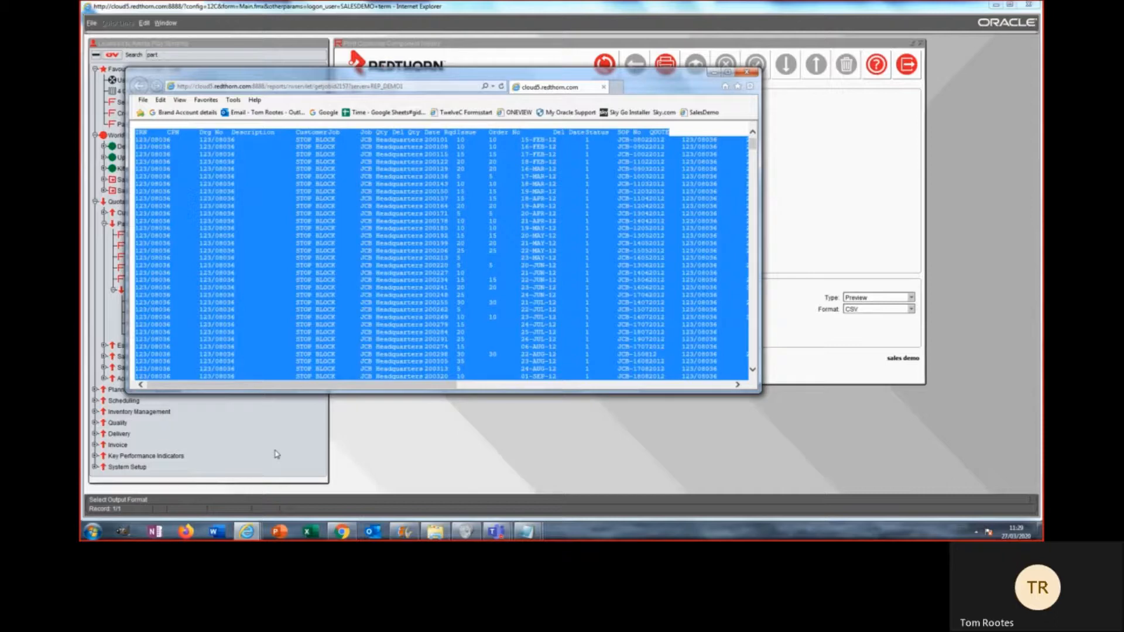
# Switch to Excel, create a blank workbook and paste the copied report data at cell A1 using Paste Special as Text
pyautogui.click(310, 532)
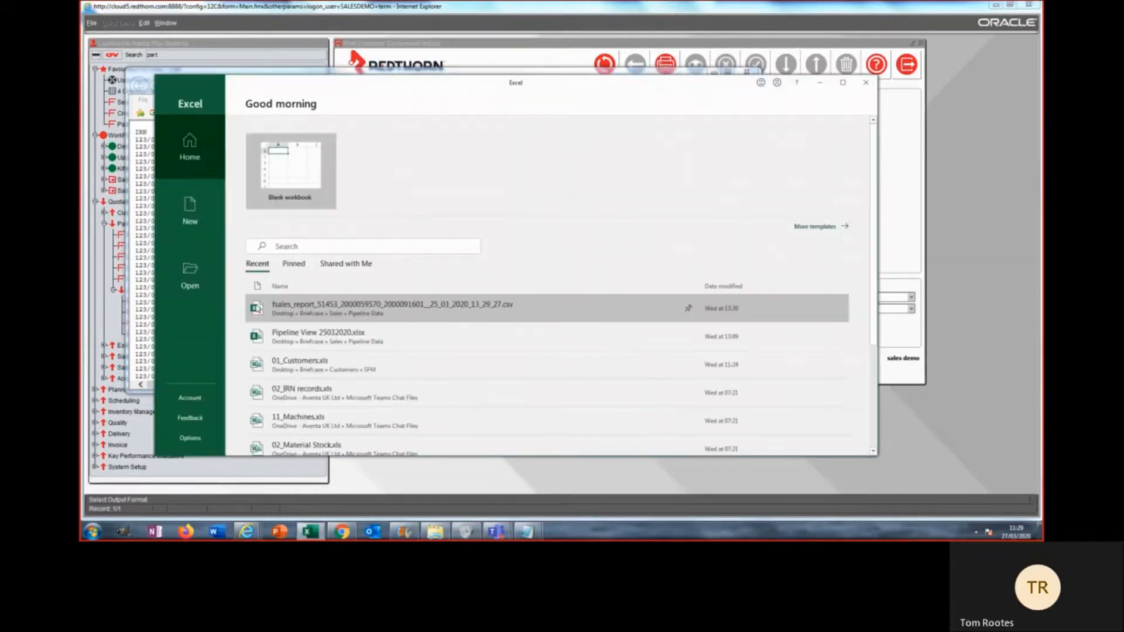
pyautogui.click(272, 183)
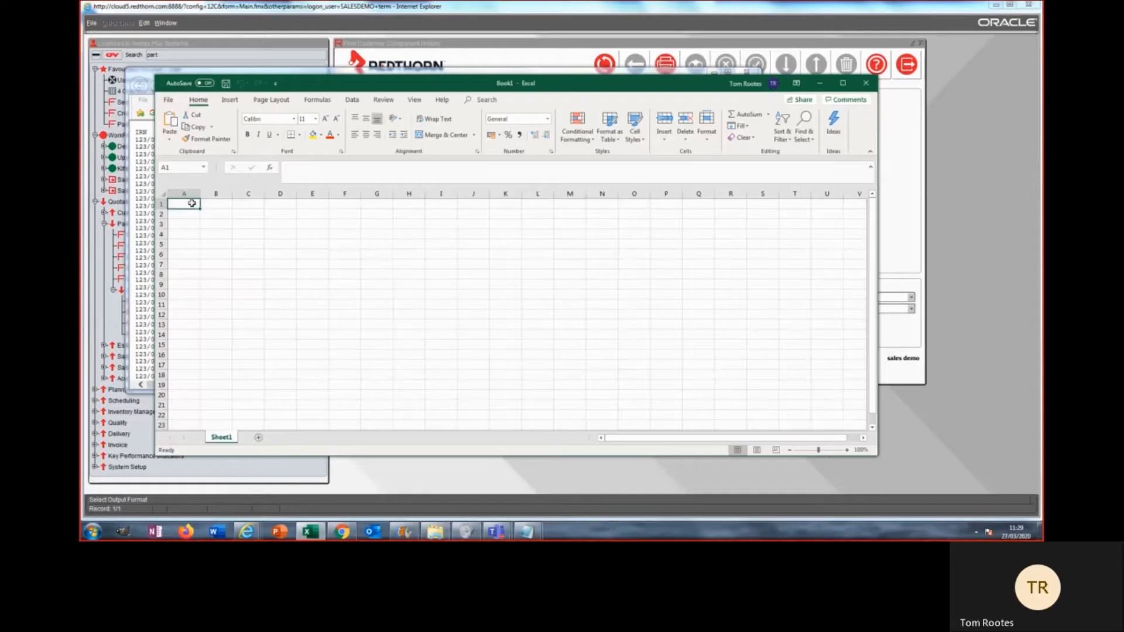
pyautogui.rightClick(191, 203)
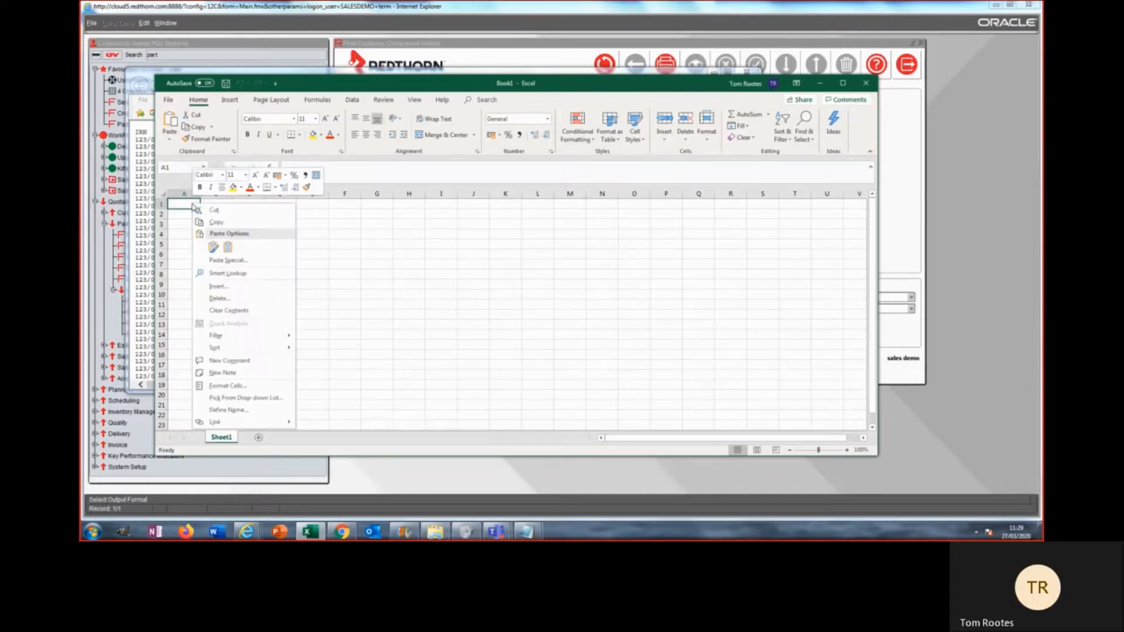
pyautogui.click(214, 261)
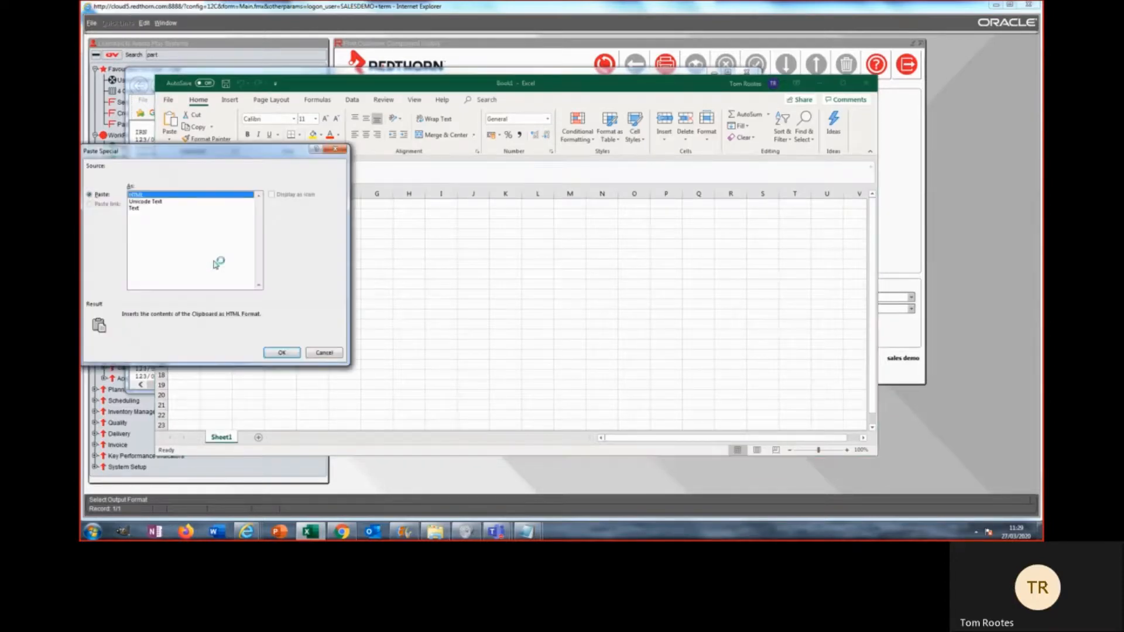
pyautogui.click(136, 209)
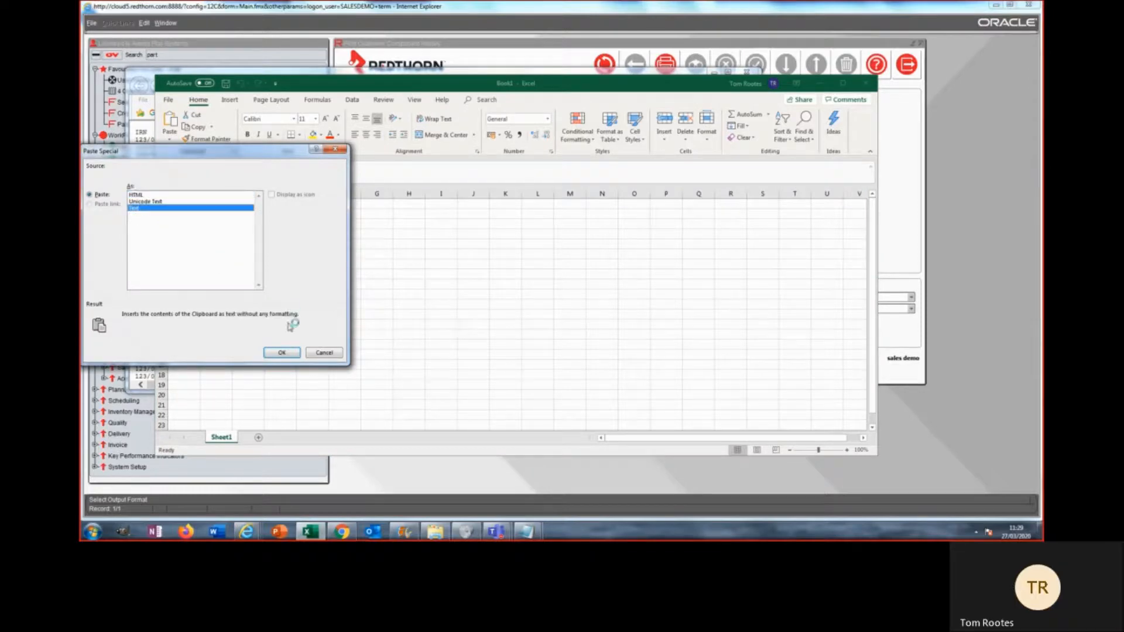
pyautogui.click(281, 352)
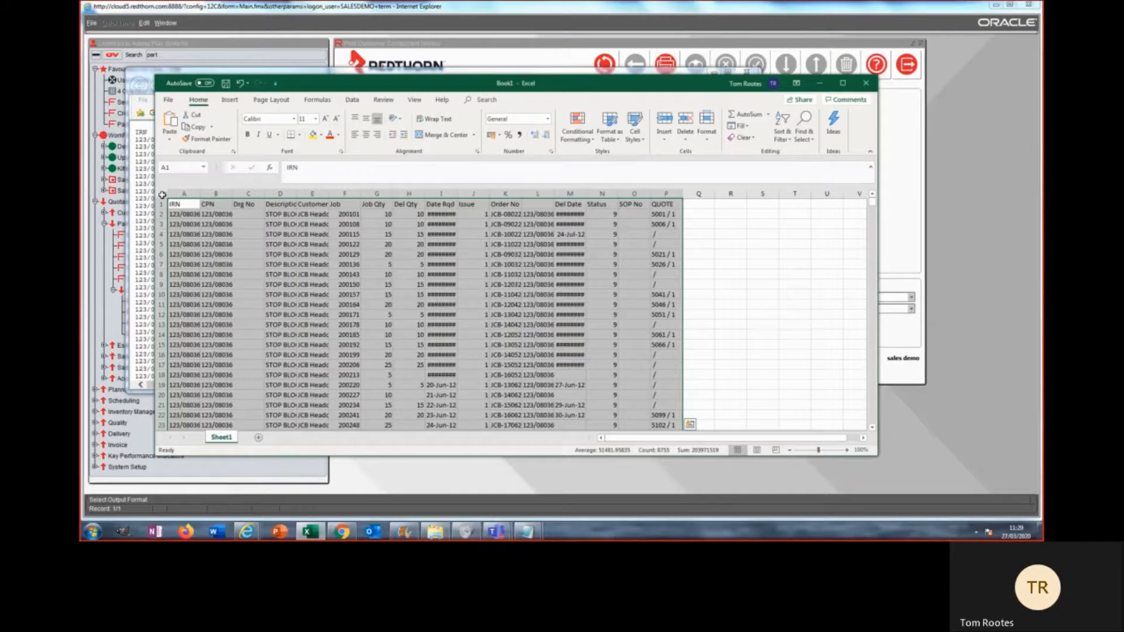
# Autofit the widths of all columns in the pasted report data, review them and close the workbook without saving
pyautogui.doubleClick(200, 193)
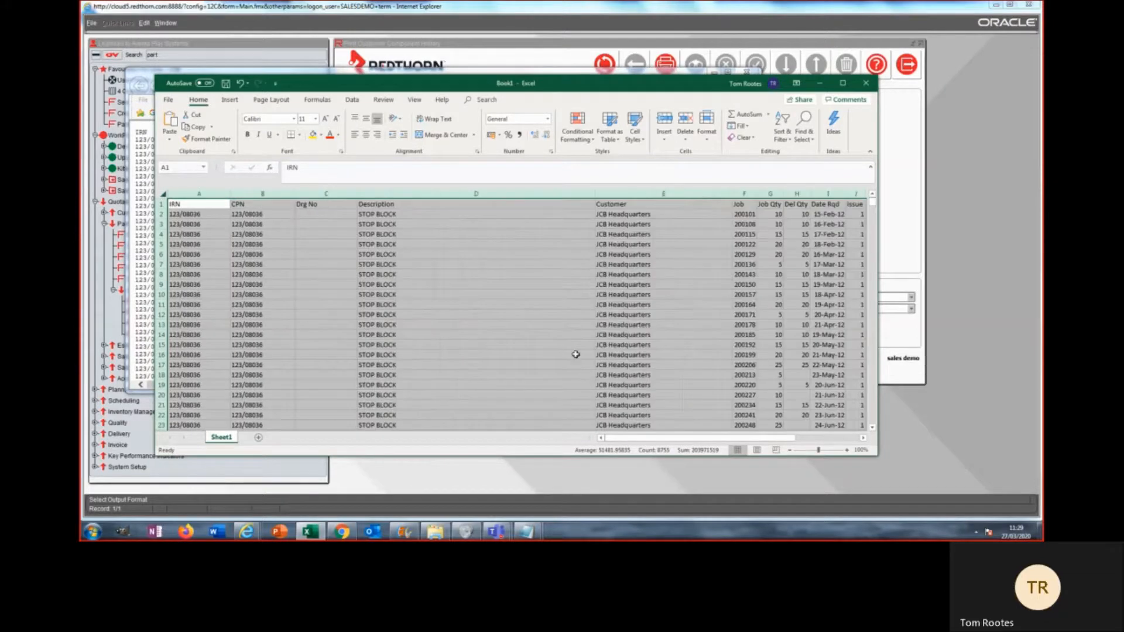
pyautogui.click(832, 439)
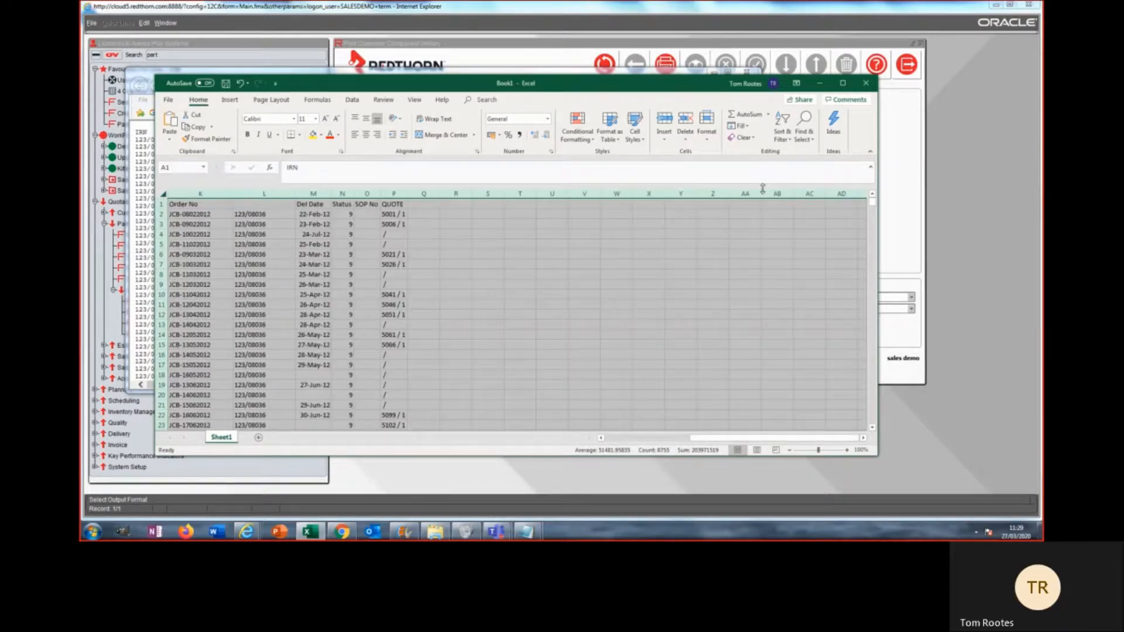
pyautogui.click(866, 84)
pyautogui.click(573, 276)
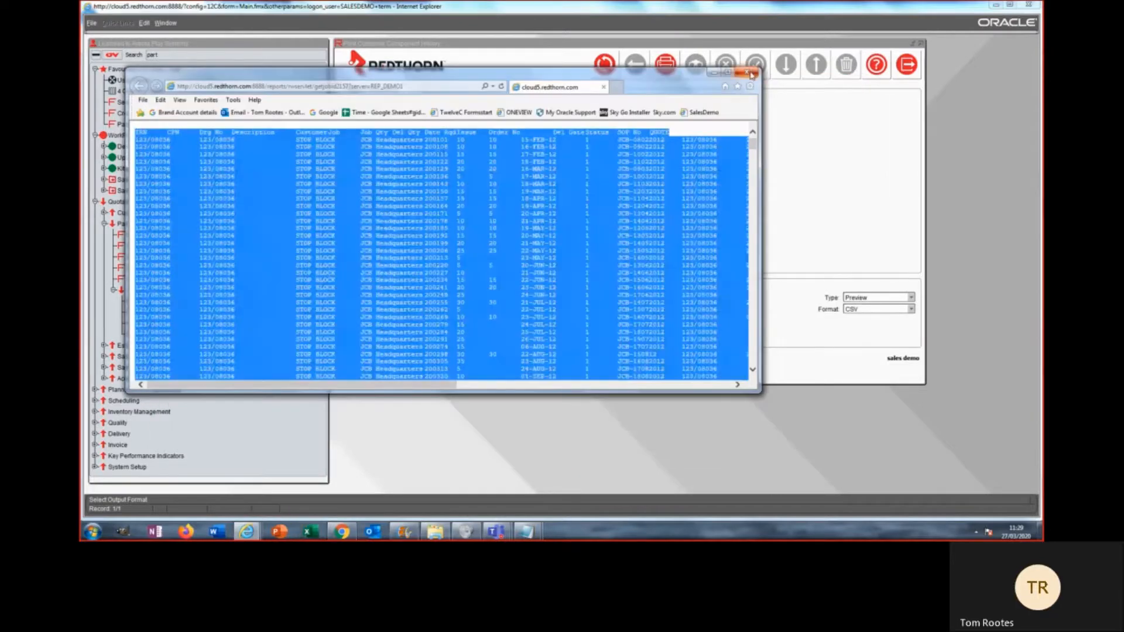
# Close the CSV report output and exit all open Redthorn forms back to the main menu
pyautogui.click(751, 72)
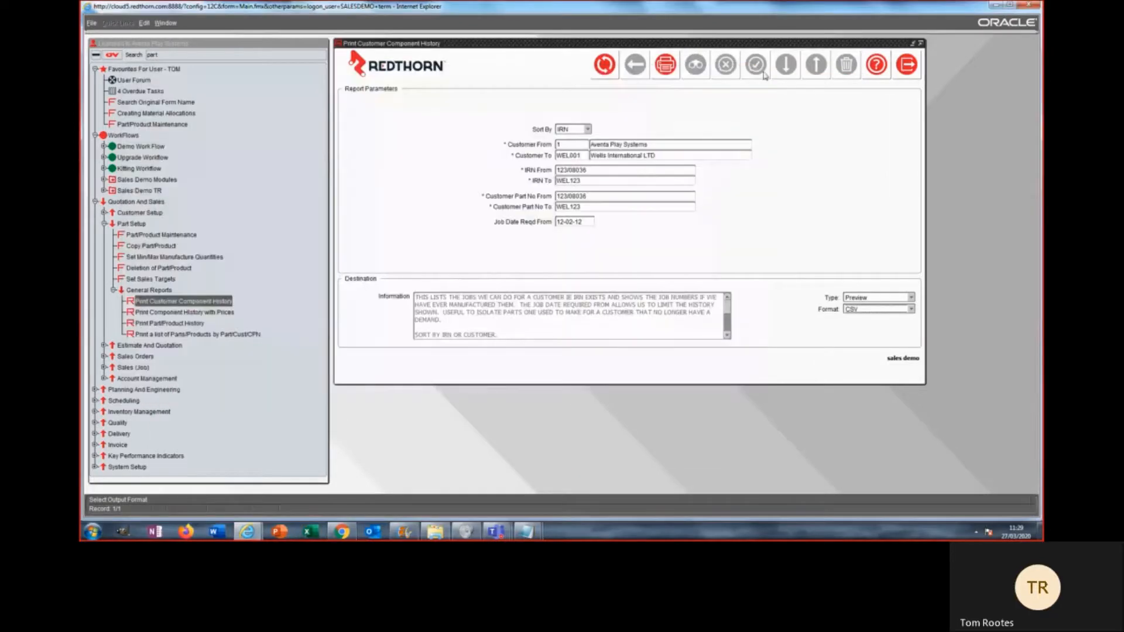
pyautogui.click(909, 69)
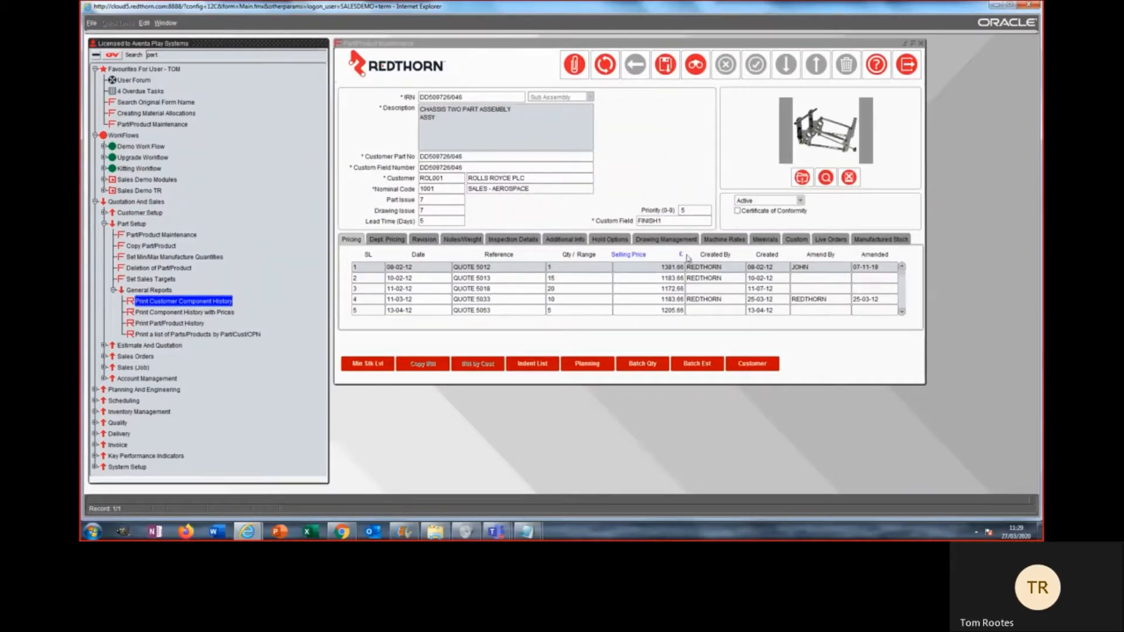
pyautogui.click(902, 68)
pyautogui.click(593, 291)
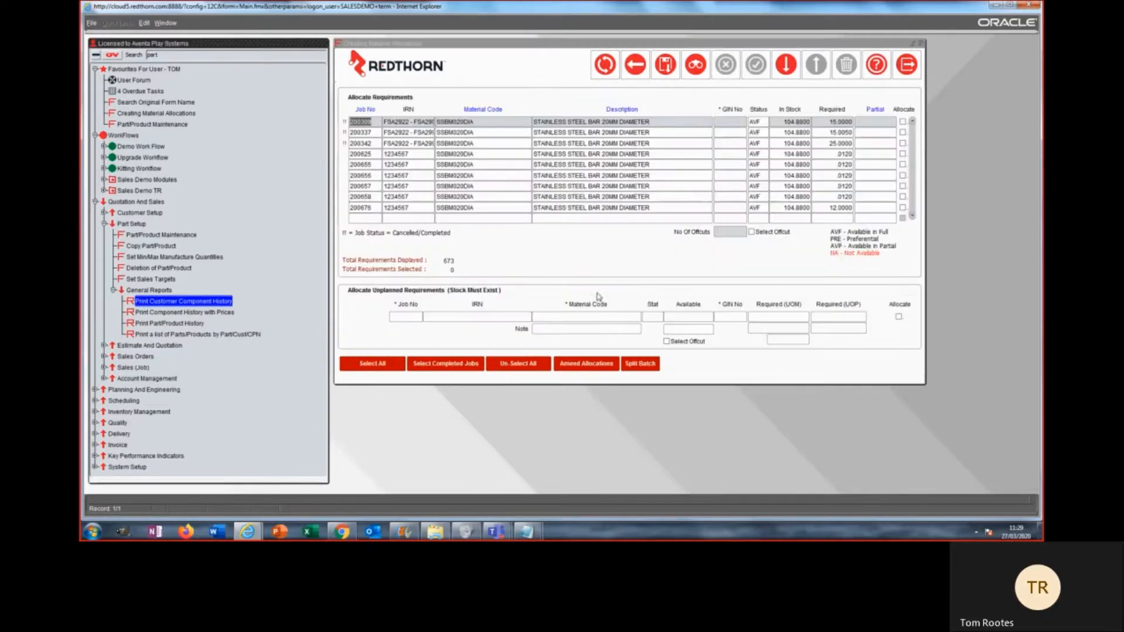
pyautogui.click(917, 69)
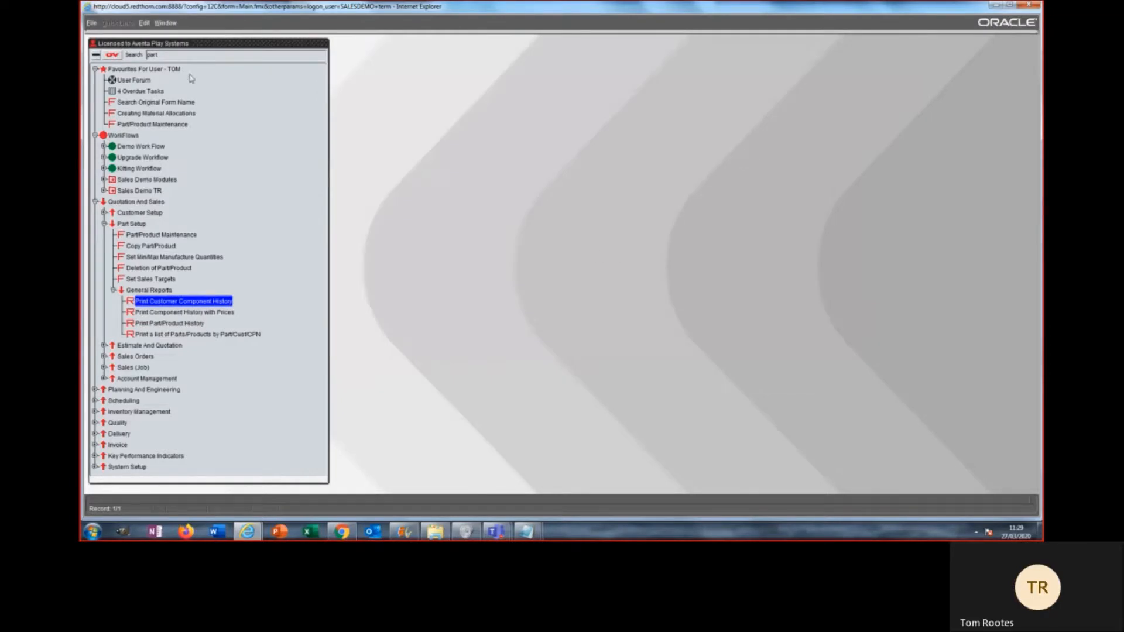
# View the Who Is In The System list of current users and exit it
pyautogui.click(92, 24)
pyautogui.moveTo(92, 37)
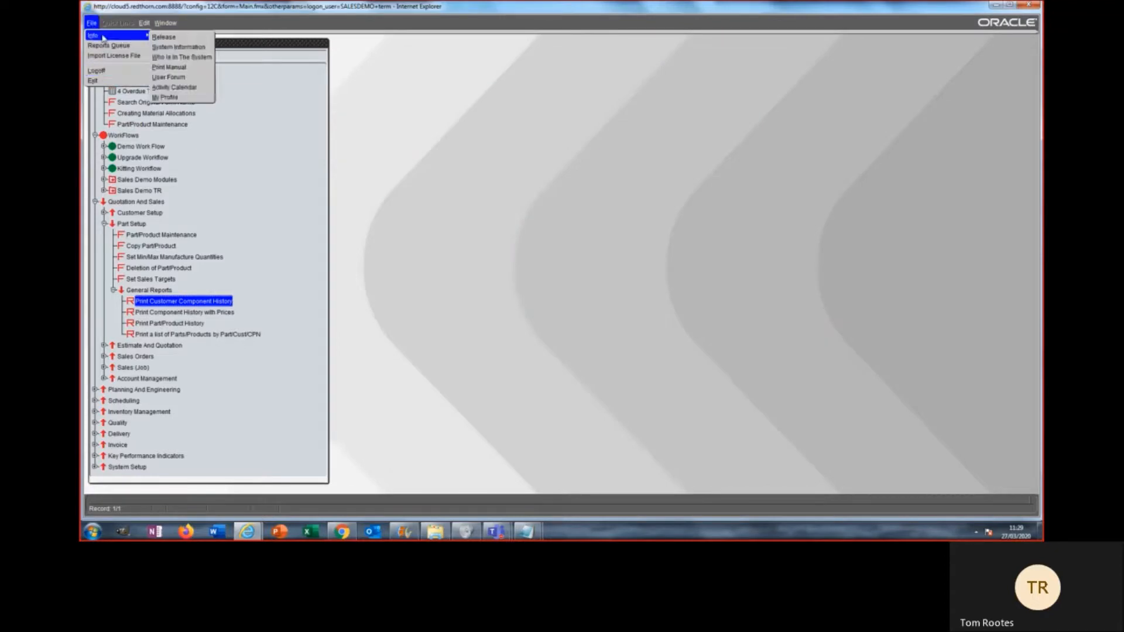
pyautogui.moveTo(165, 24)
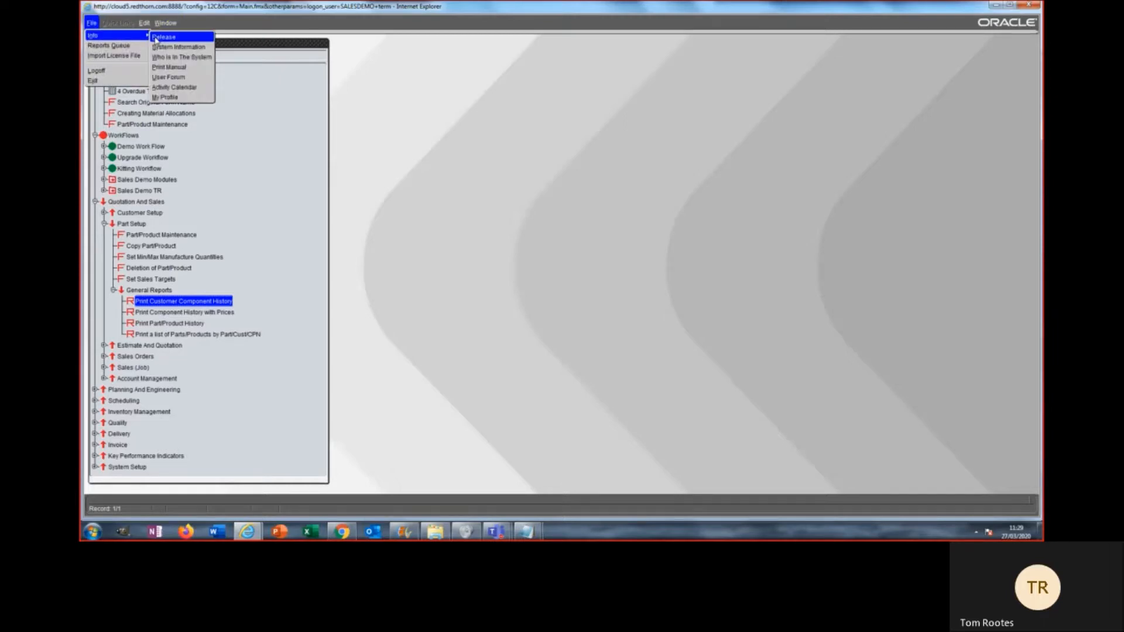
pyautogui.click(161, 57)
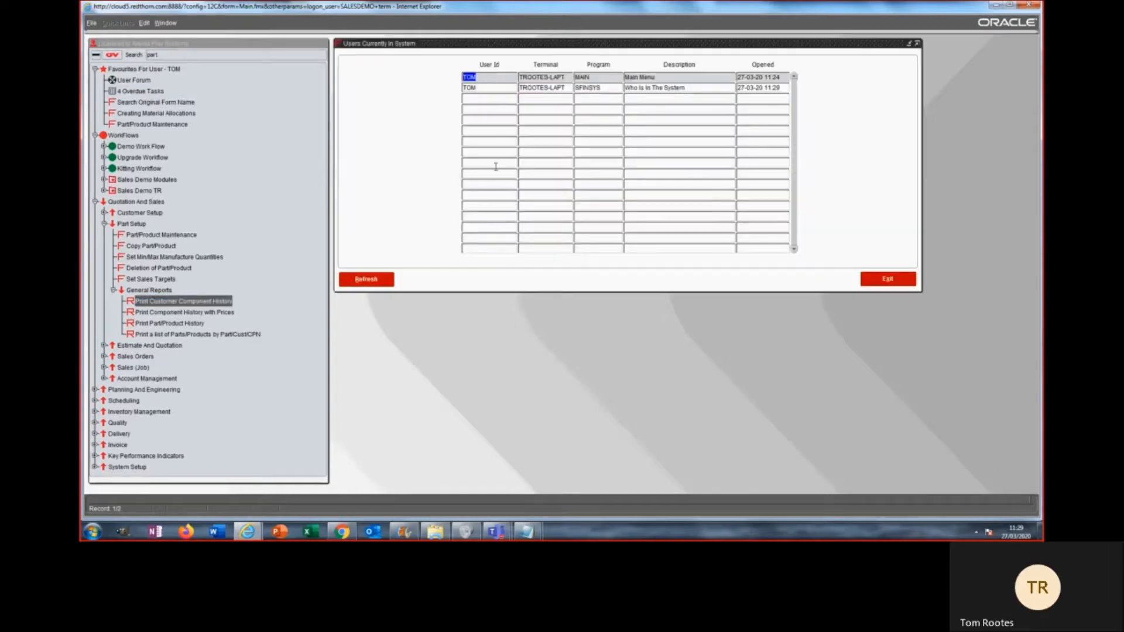
pyautogui.click(865, 275)
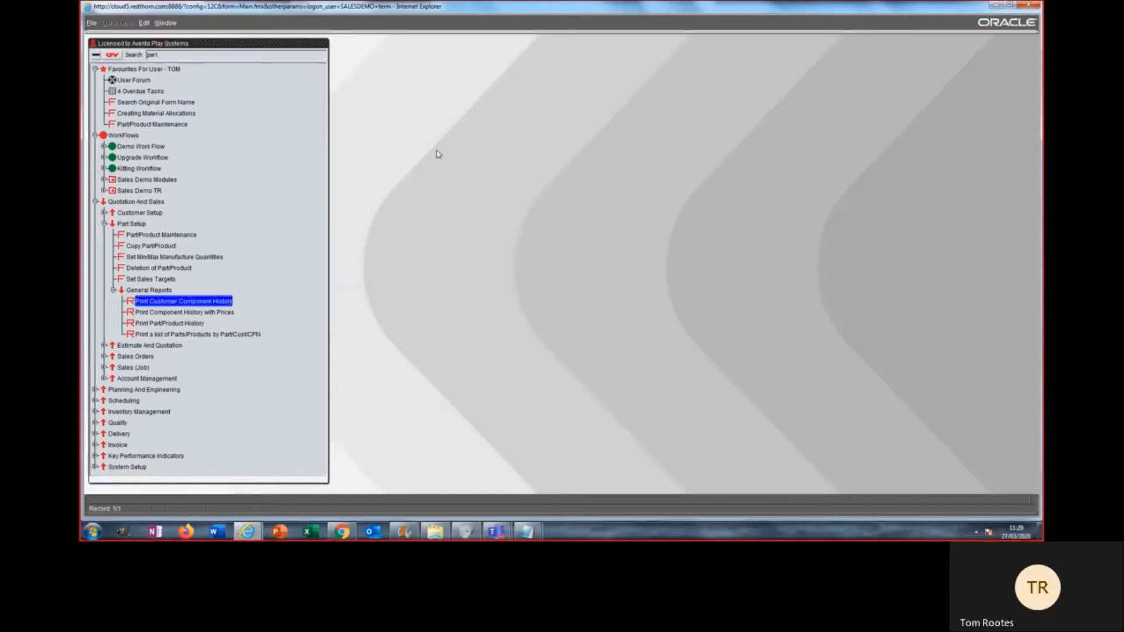
# Open the Activity Calendar to view the current month's tasks and exit the form
pyautogui.click(91, 24)
pyautogui.moveTo(91, 36)
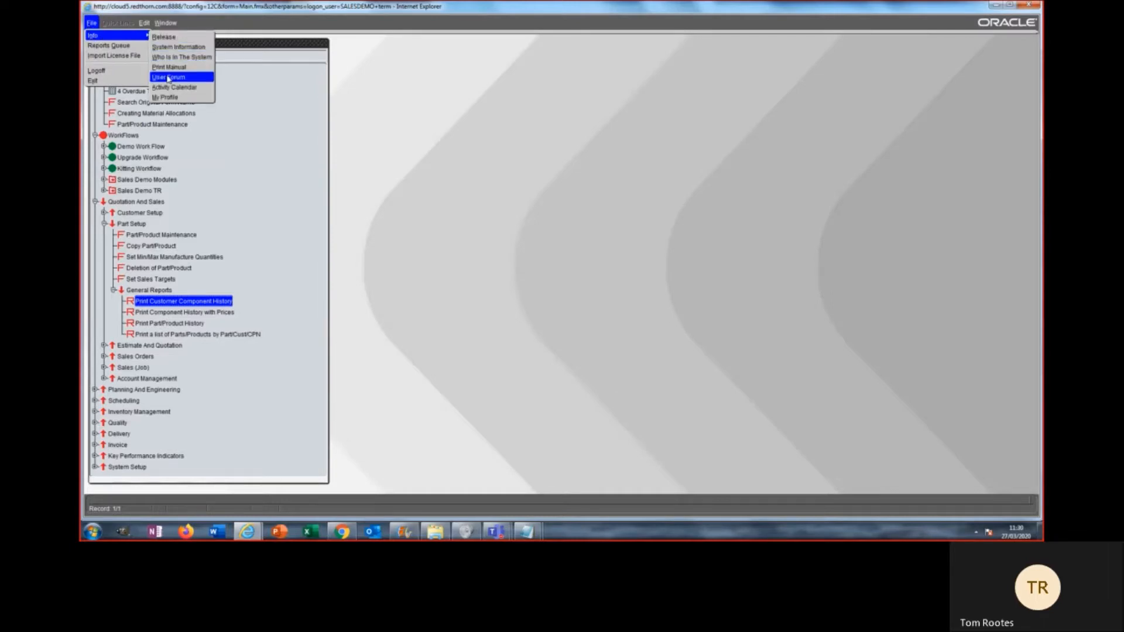
pyautogui.click(168, 78)
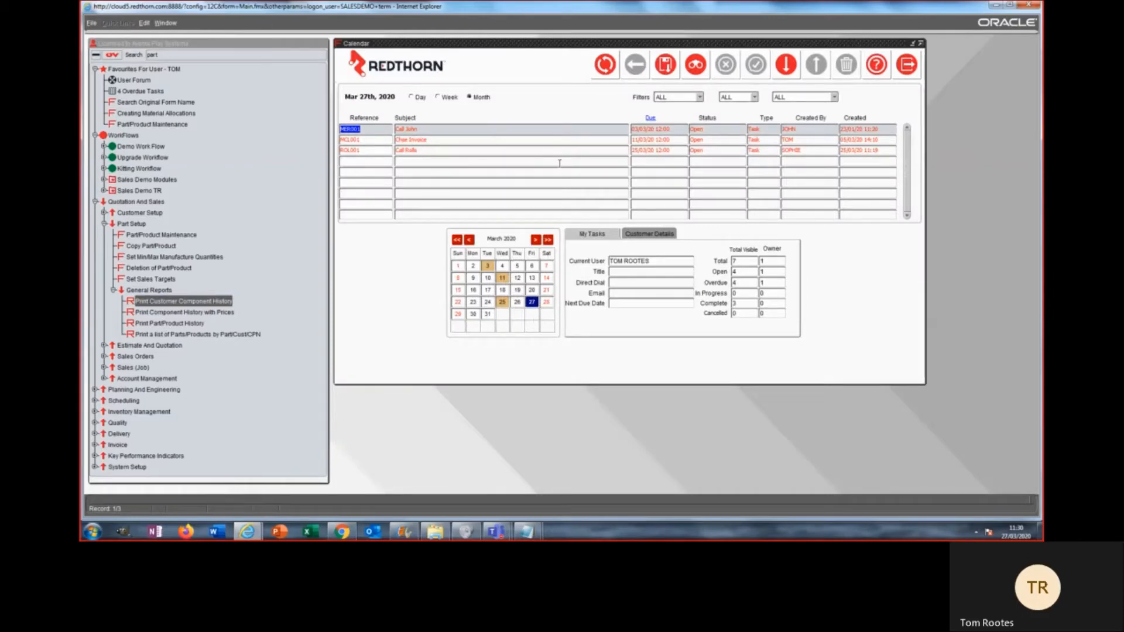
pyautogui.click(906, 65)
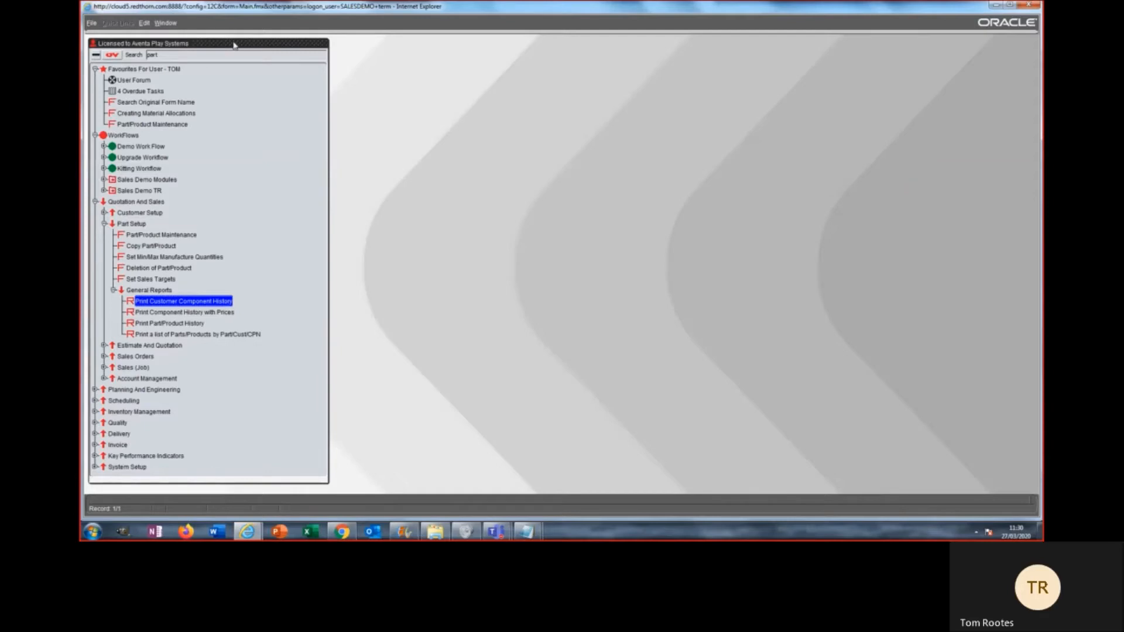
# Open My Profile to view the user's signature, email and job title details, and cancel without changes
pyautogui.click(92, 23)
pyautogui.moveTo(135, 36)
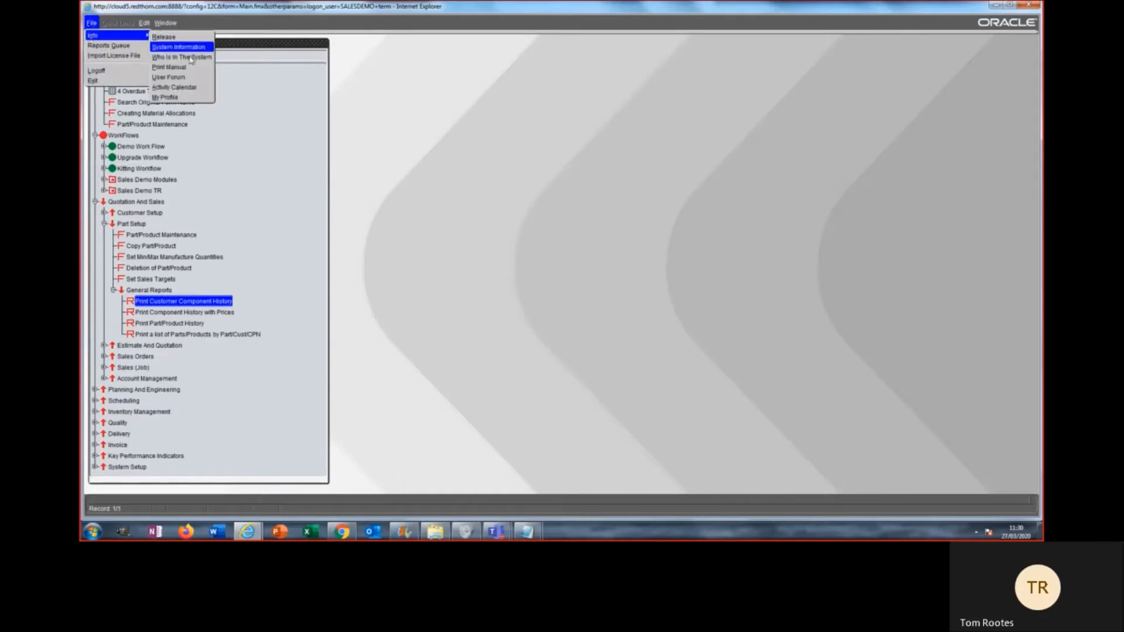
pyautogui.click(165, 97)
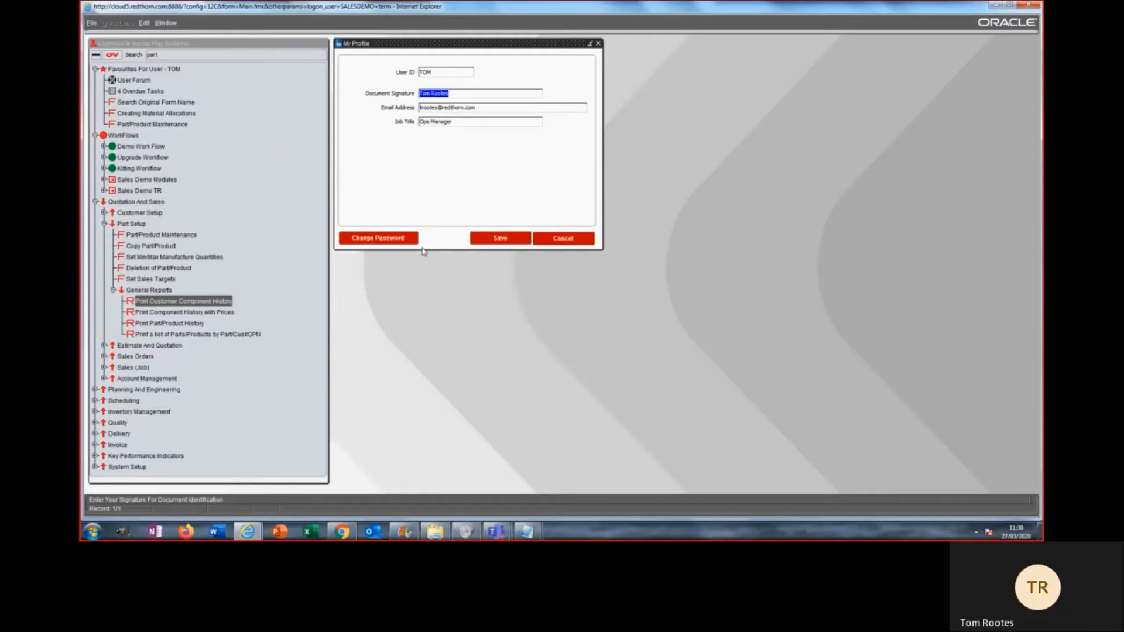
pyautogui.click(563, 239)
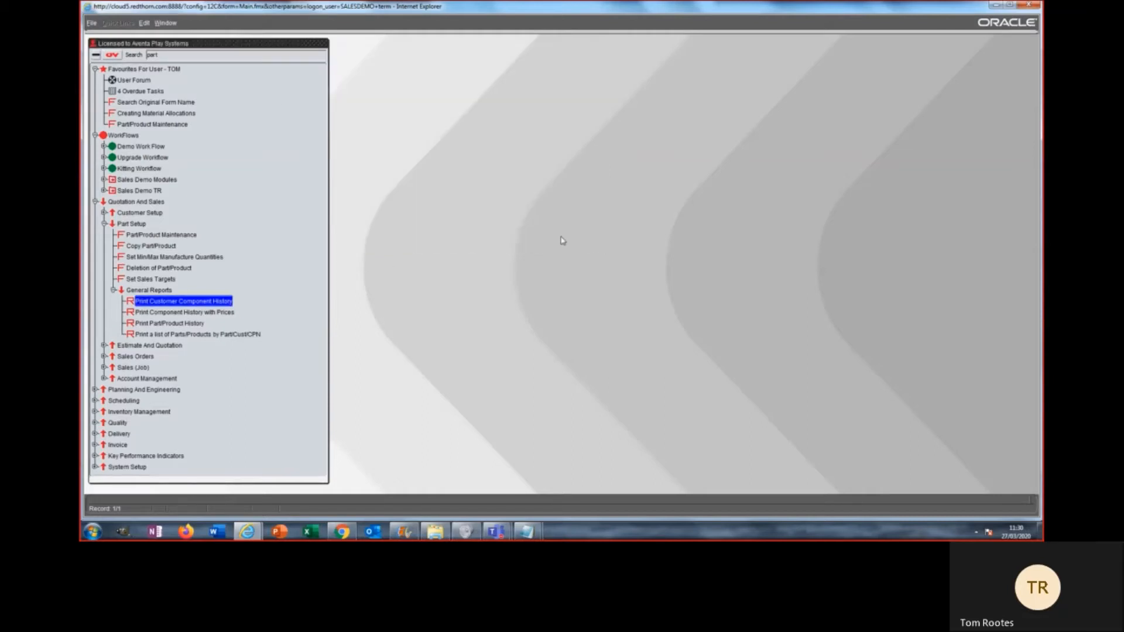
# Log off from Redthorn to return to the logon dialog
pyautogui.click(91, 24)
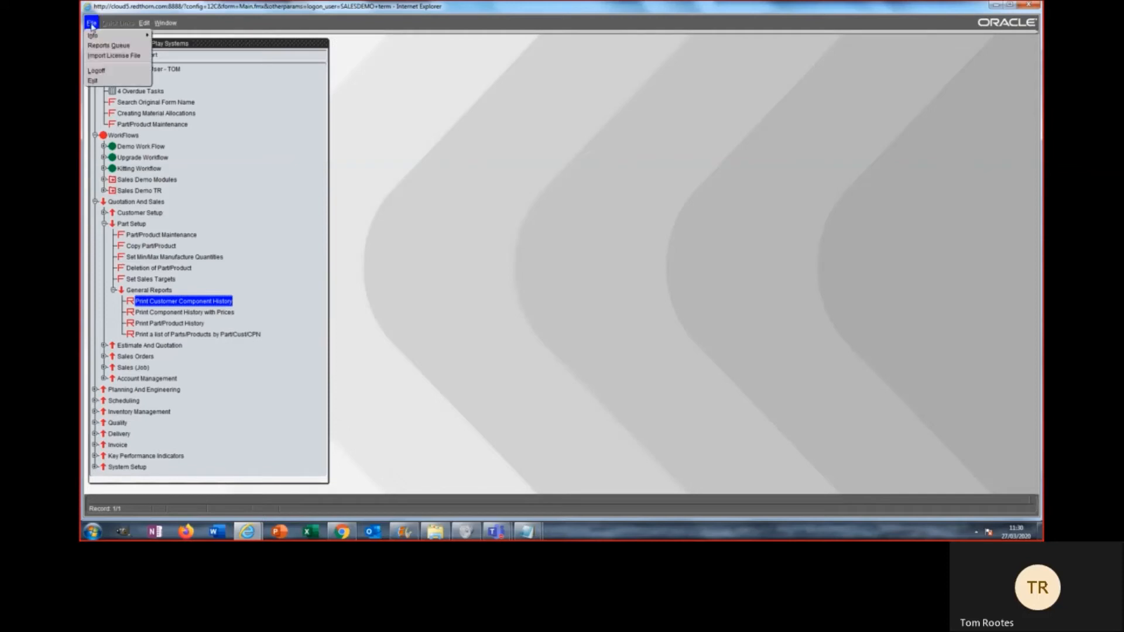
pyautogui.click(100, 69)
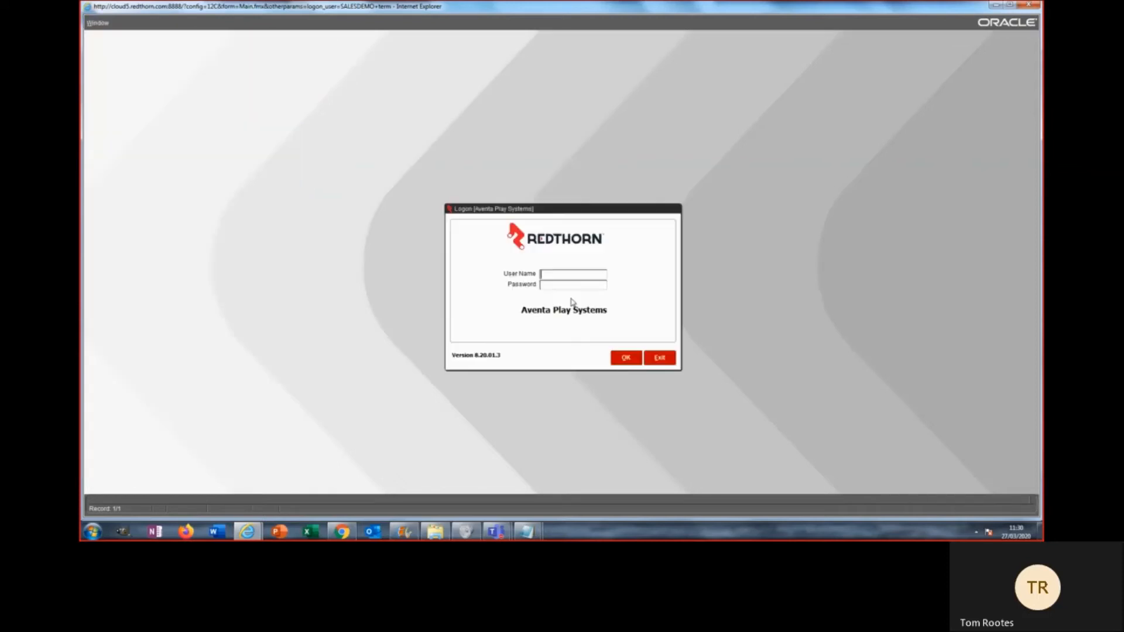